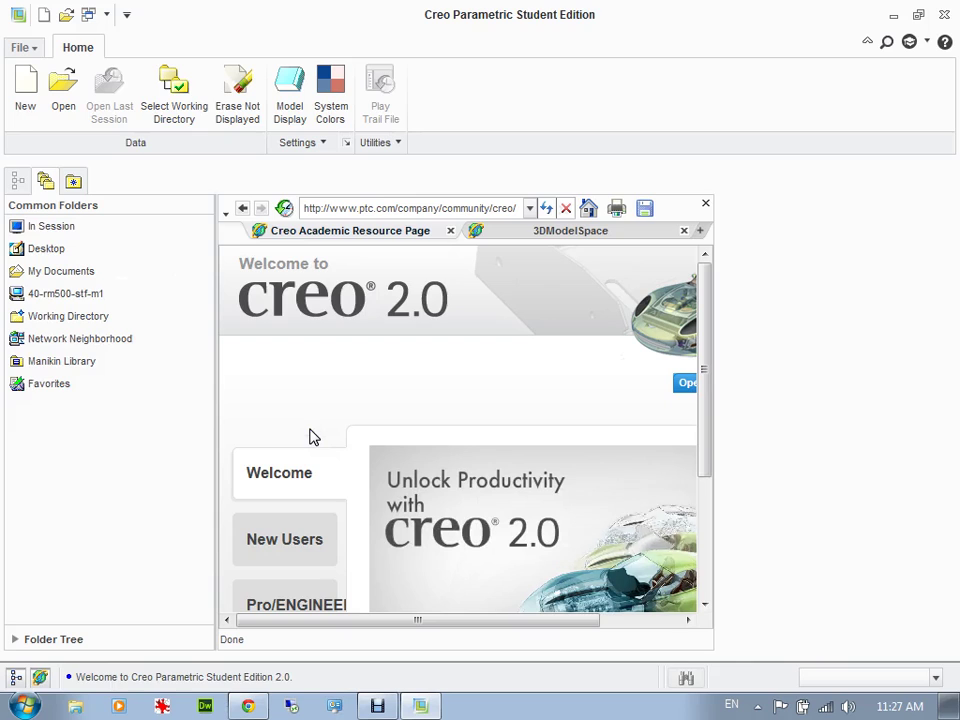
{"action": "left_click", "coordinate": [381, 388]}
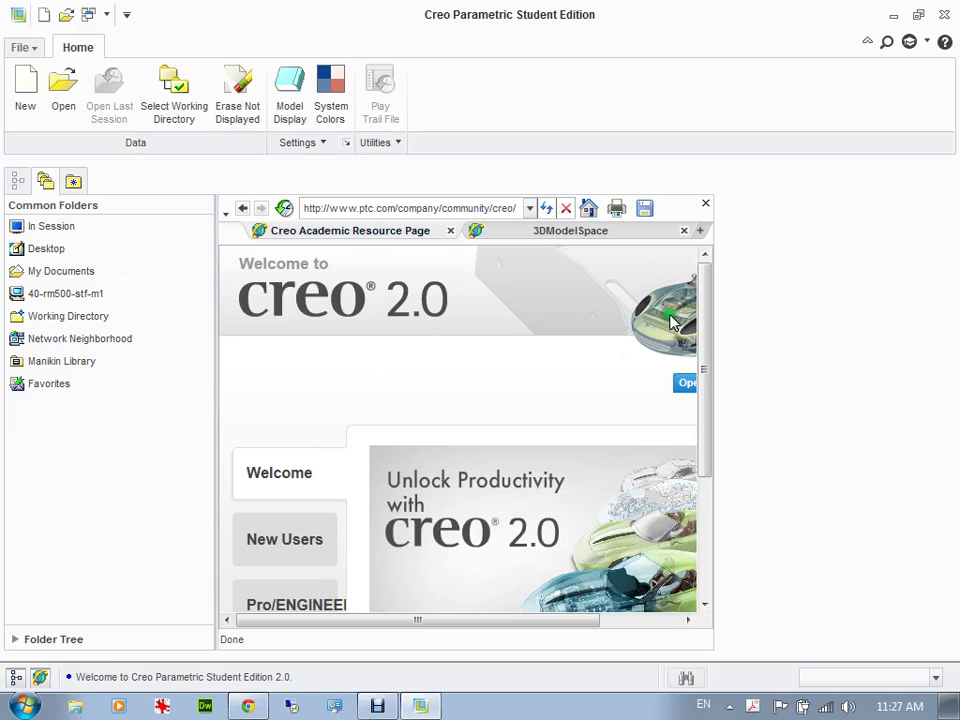
{"action": "left_click", "coordinate": [808, 411]}
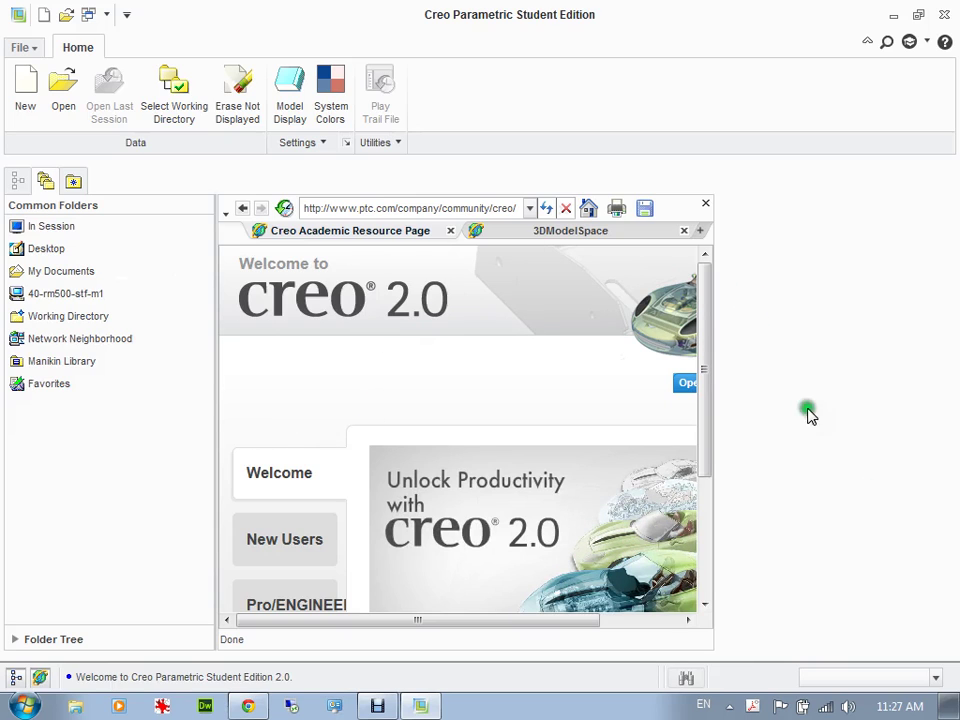
{"action": "right_click", "coordinate": [750, 660]}
{"action": "left_click", "coordinate": [491, 445]}
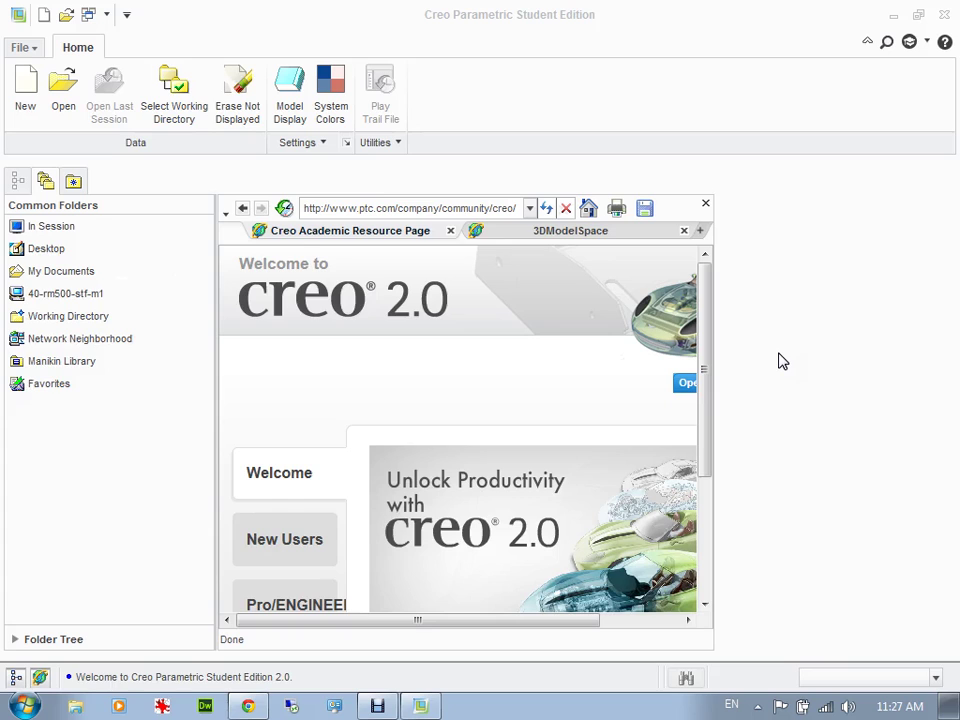
Set the working directory to D:\Documents\00SCHOOL\CREO\basic laser case
{"action": "left_click", "coordinate": [175, 92]}
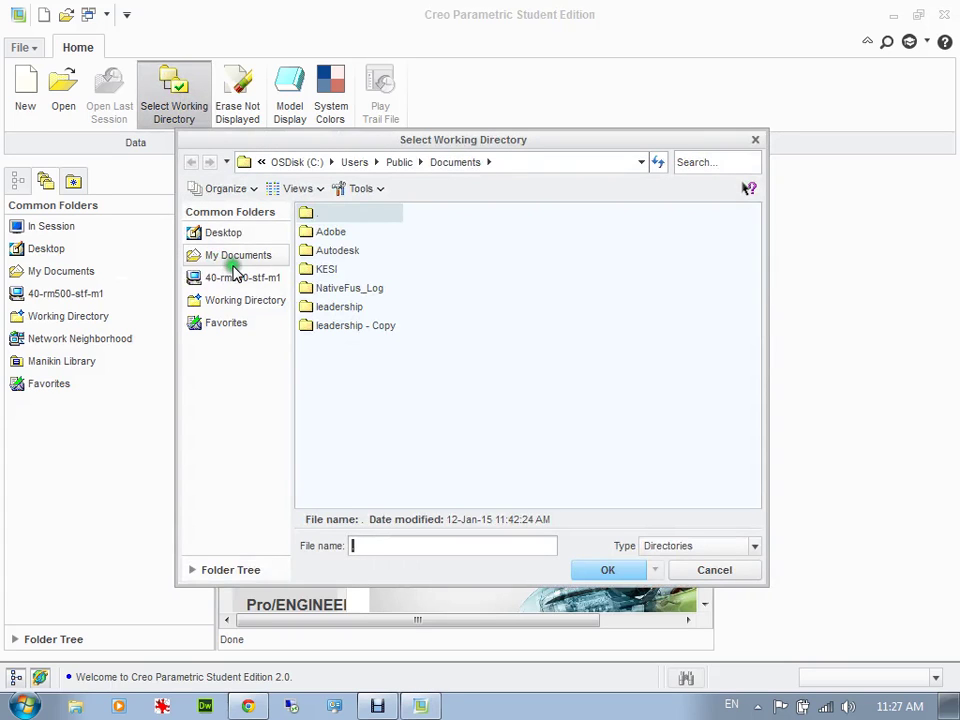
{"action": "left_click", "coordinate": [239, 284]}
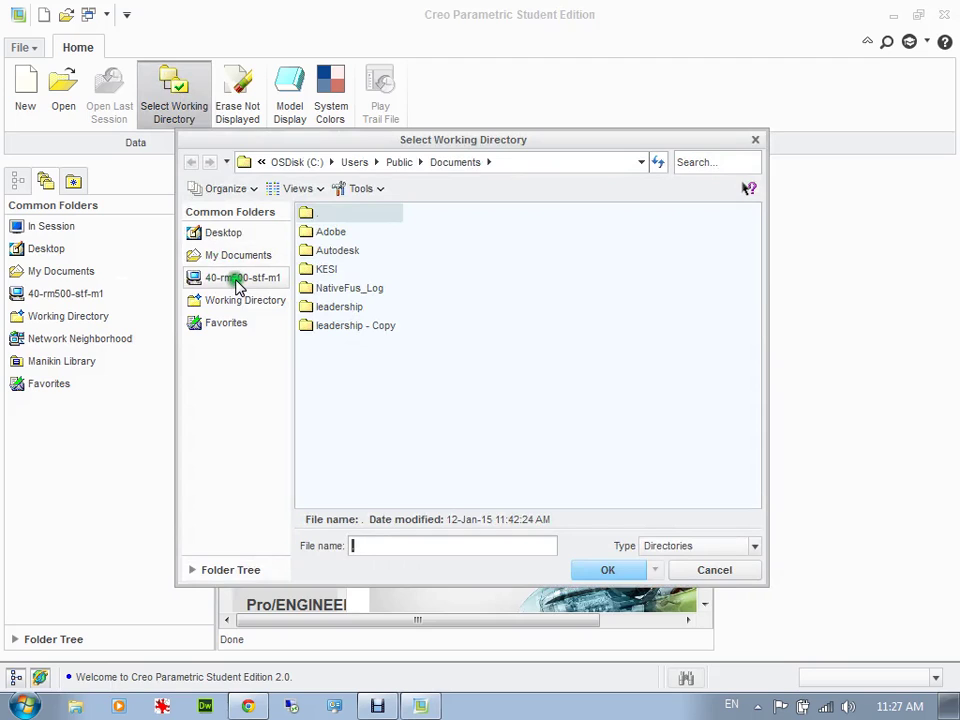
{"action": "left_click", "coordinate": [258, 283]}
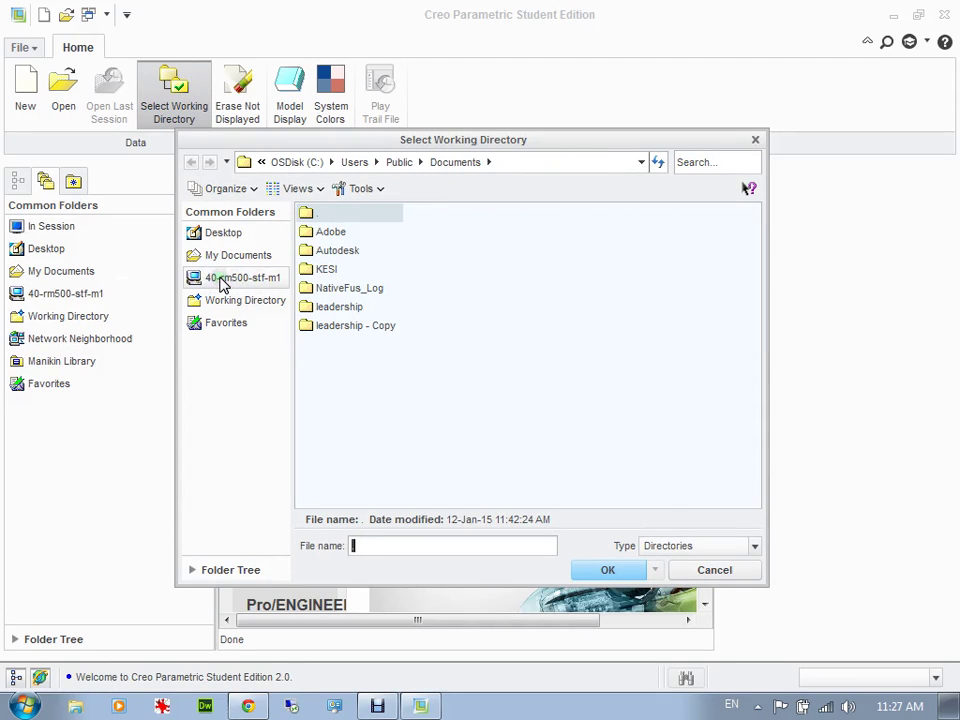
{"action": "double_click", "coordinate": [222, 283]}
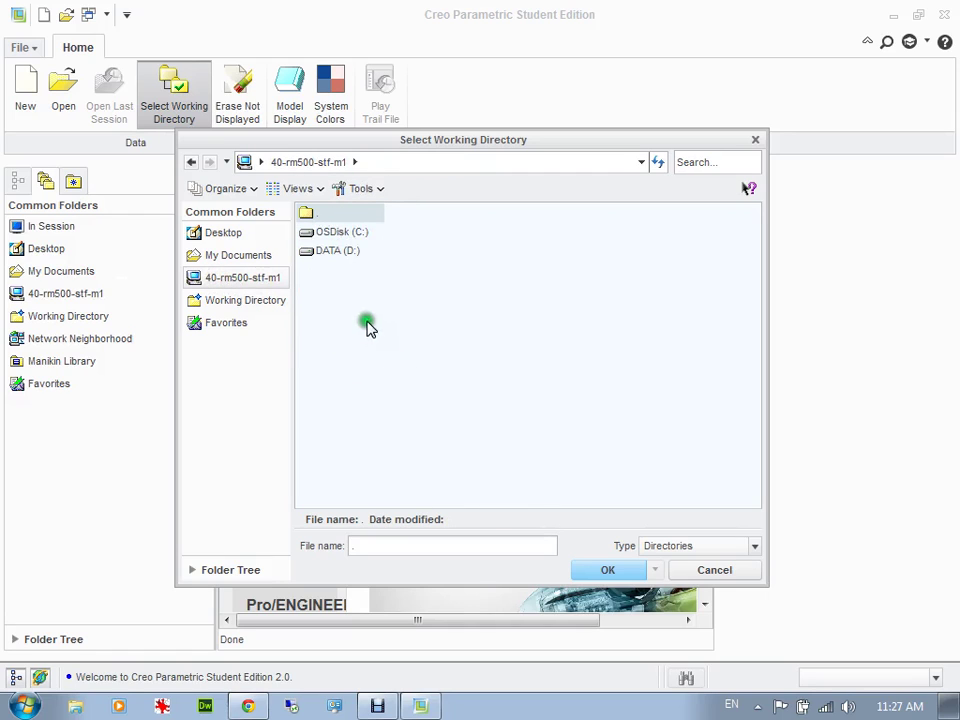
{"action": "double_click", "coordinate": [335, 253]}
{"action": "left_click", "coordinate": [335, 328]}
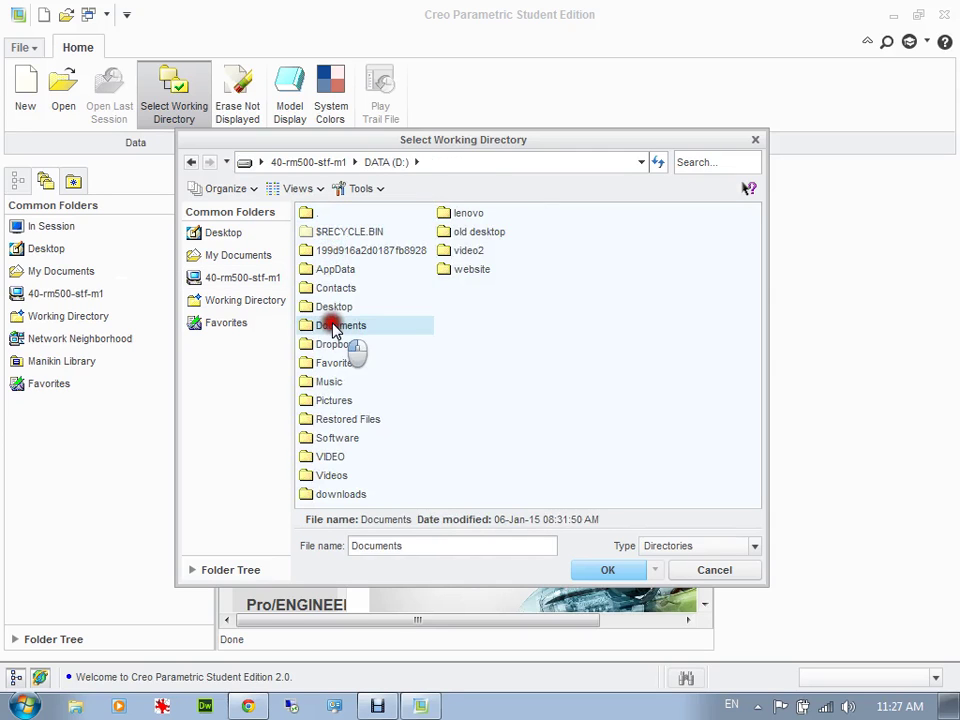
{"action": "double_click", "coordinate": [335, 330]}
{"action": "double_click", "coordinate": [321, 223]}
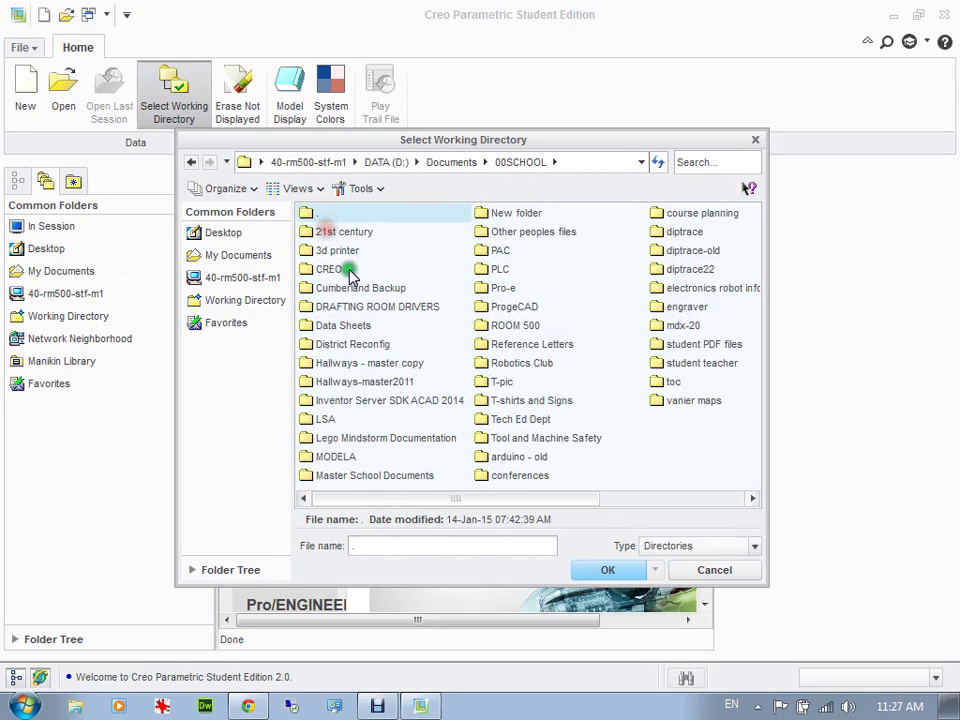
{"action": "double_click", "coordinate": [325, 270]}
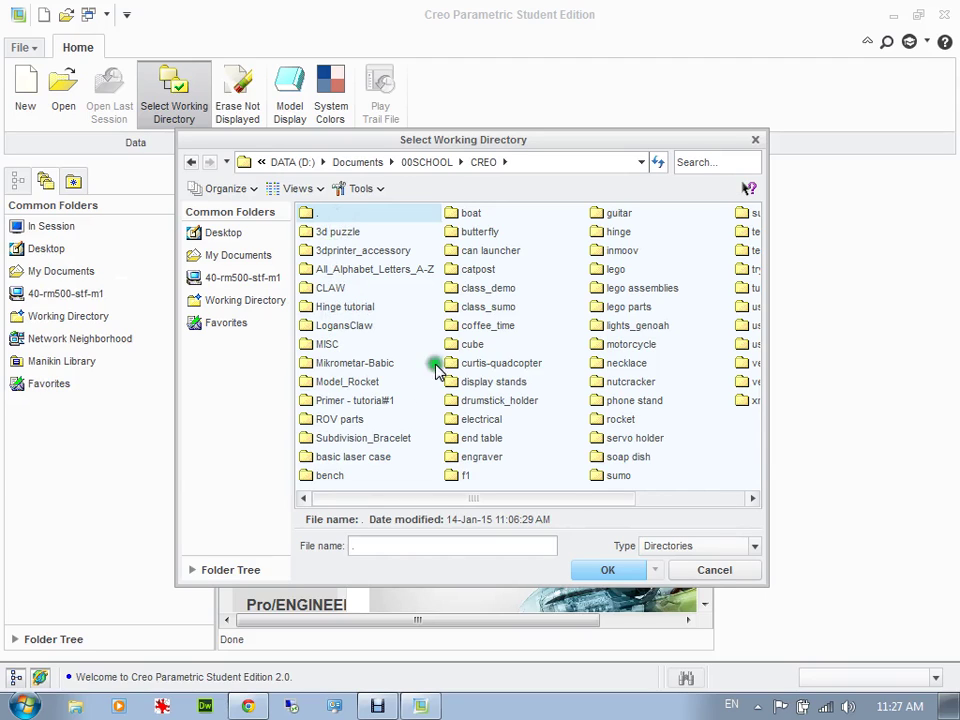
{"action": "left_click", "coordinate": [328, 456]}
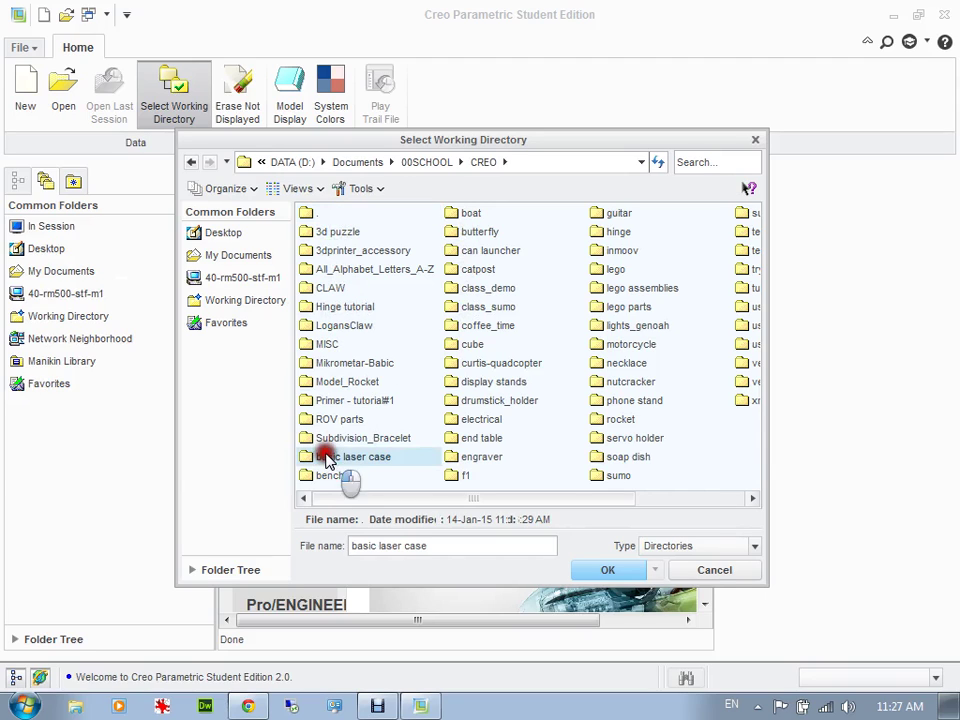
{"action": "double_click", "coordinate": [311, 459]}
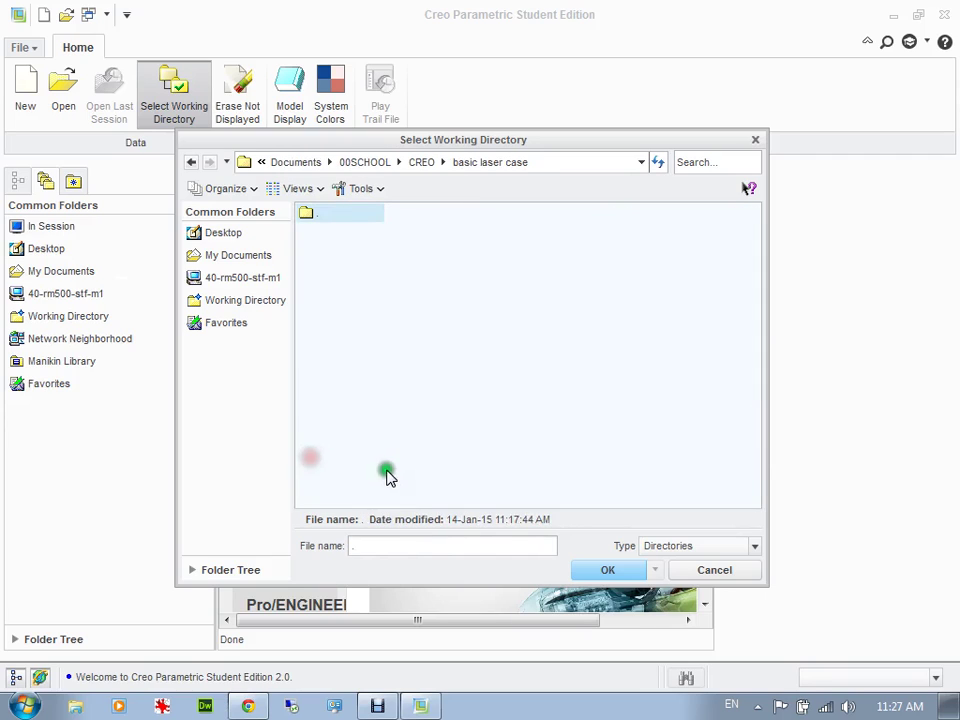
{"action": "left_click", "coordinate": [605, 571]}
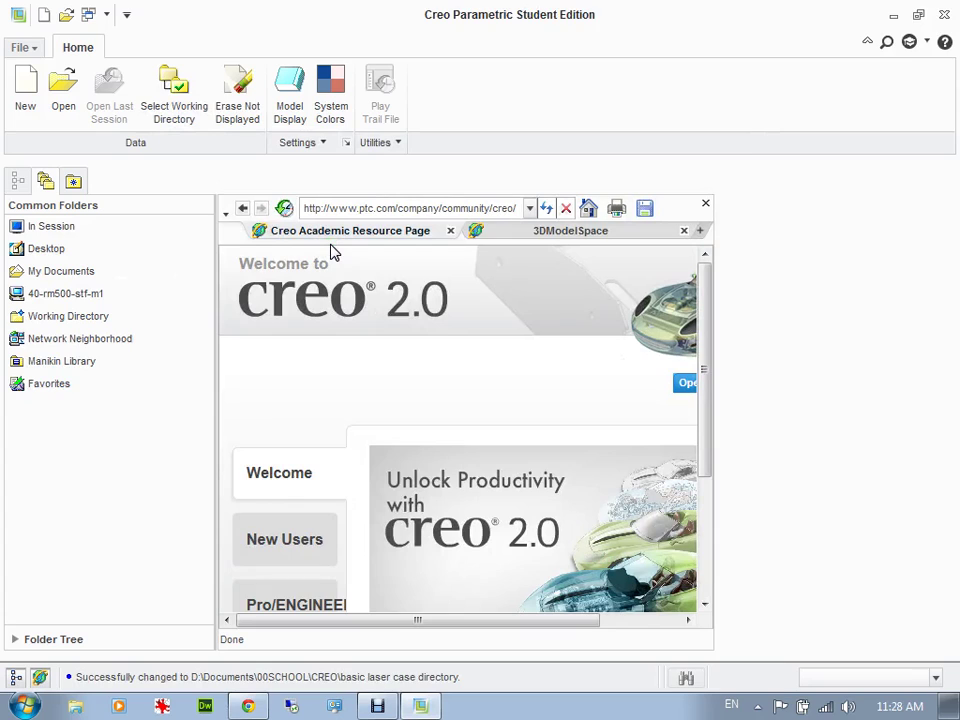
Create a new solid part named base using the default template
{"action": "left_click", "coordinate": [27, 80]}
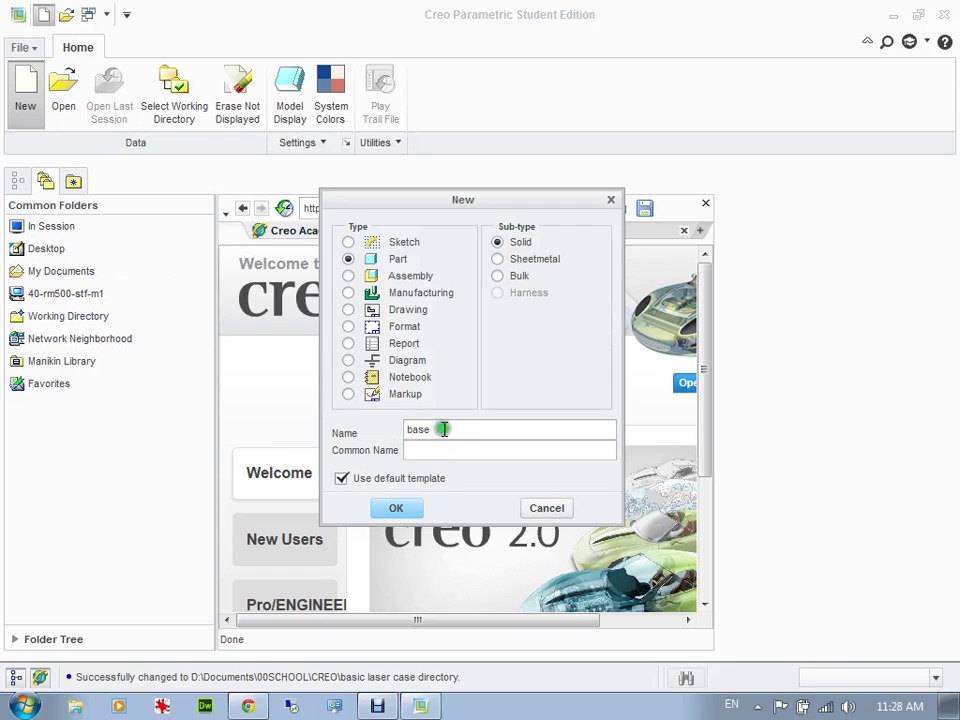
{"action": "left_click", "coordinate": [496, 434]}
{"action": "type", "text": "-dd"}
{"action": "left_click", "coordinate": [400, 508]}
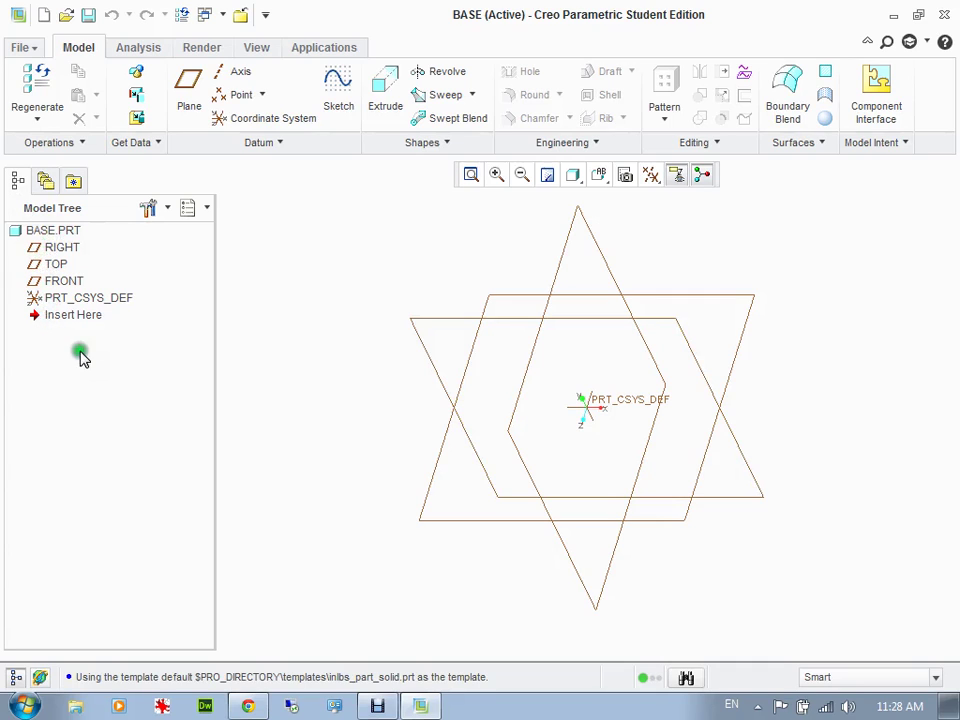
{"action": "left_click", "coordinate": [56, 250]}
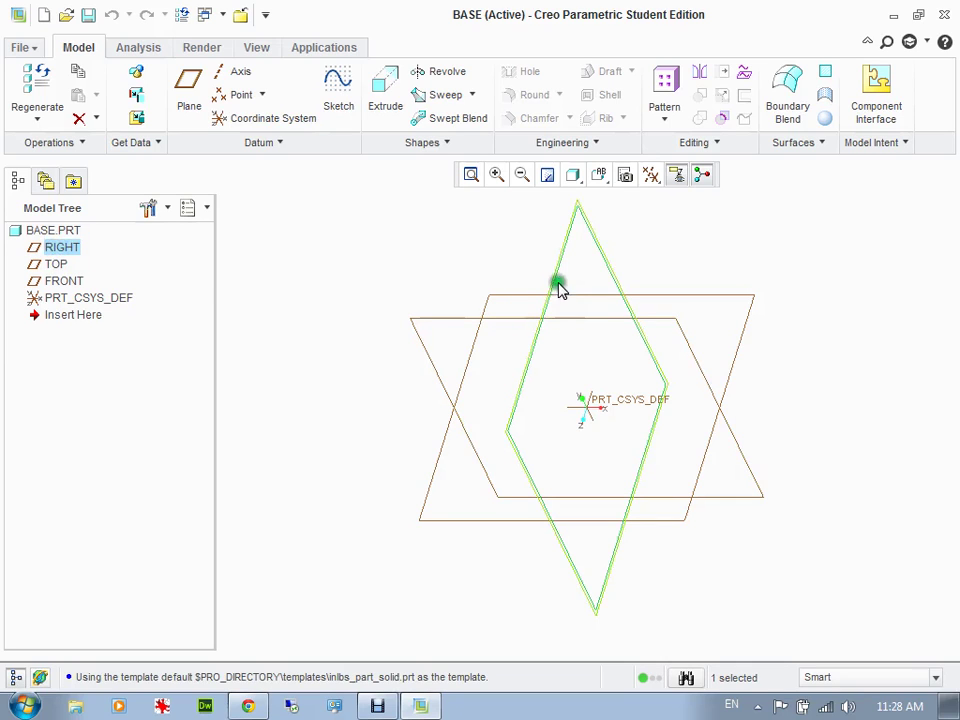
{"action": "left_click", "coordinate": [51, 266]}
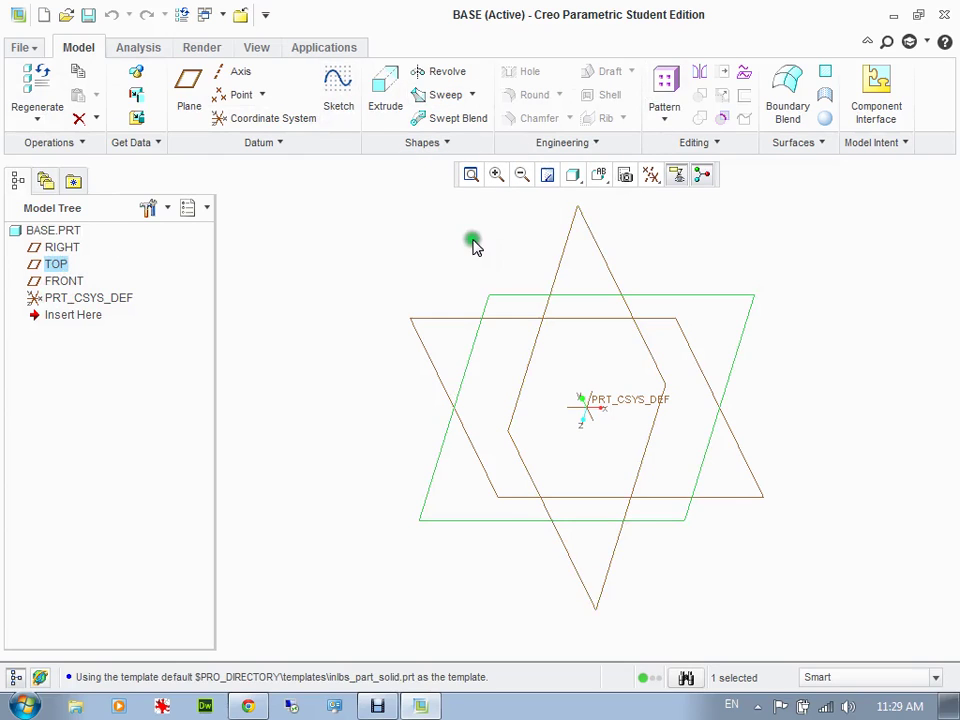
{"action": "left_click", "coordinate": [135, 50]}
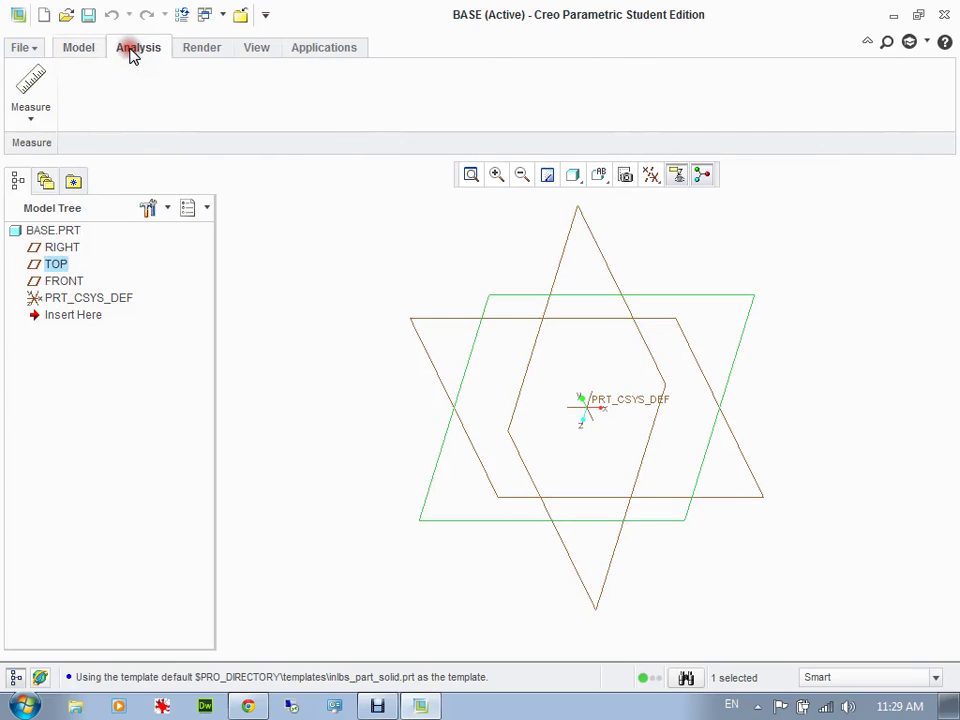
{"action": "left_click", "coordinate": [28, 88]}
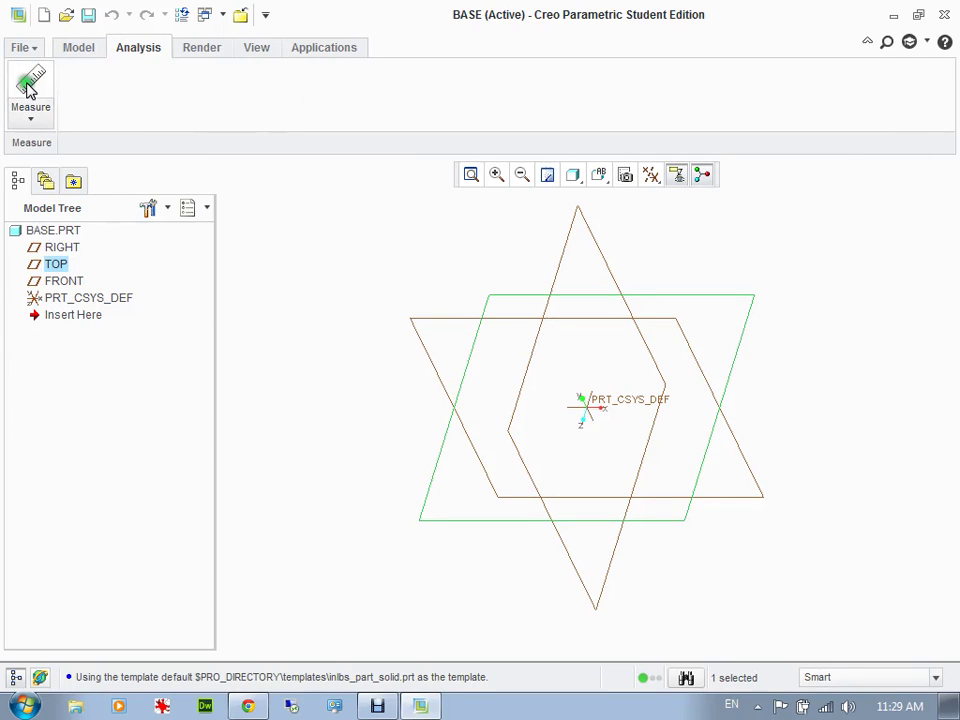
{"action": "left_click", "coordinate": [78, 47]}
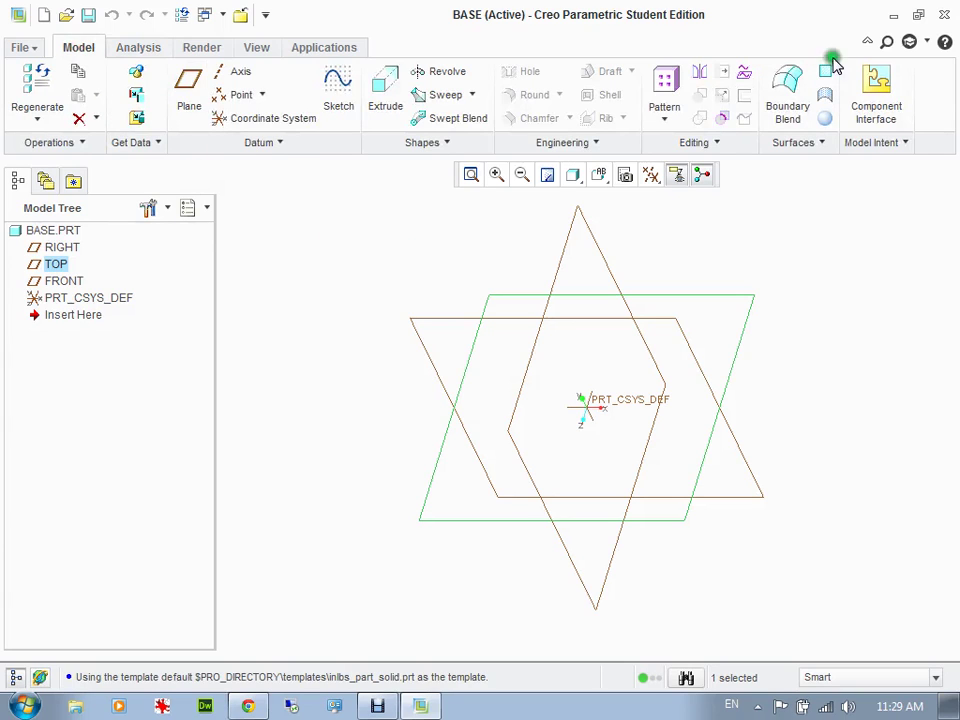
{"action": "left_click", "coordinate": [918, 17]}
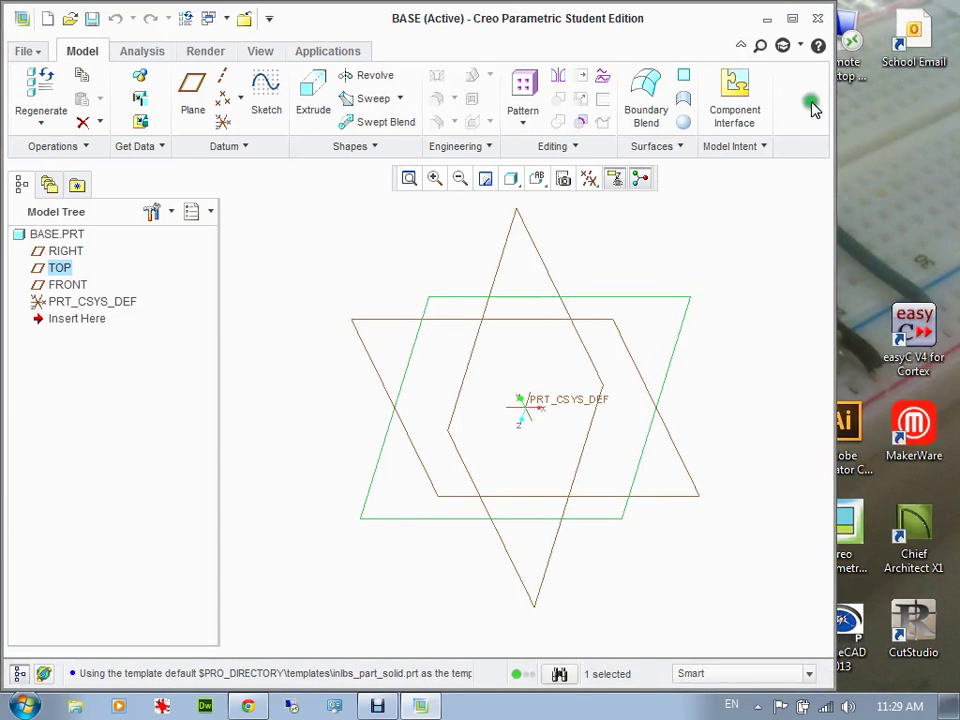
{"action": "left_click_drag", "start_coordinate": [836, 97], "coordinate": [697, 145]}
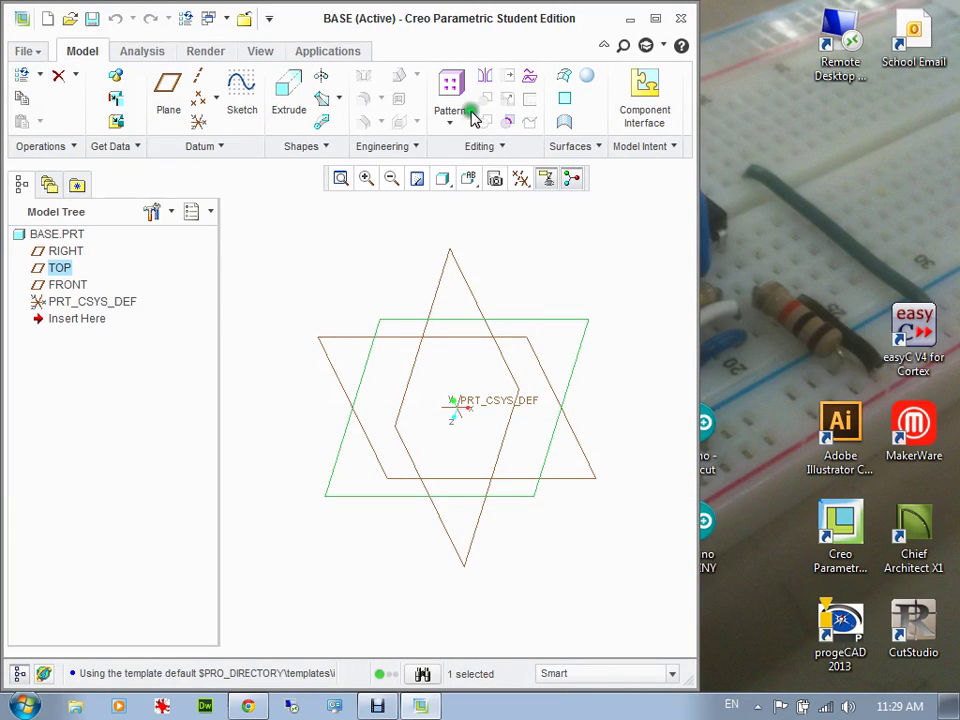
{"action": "left_click", "coordinate": [657, 19]}
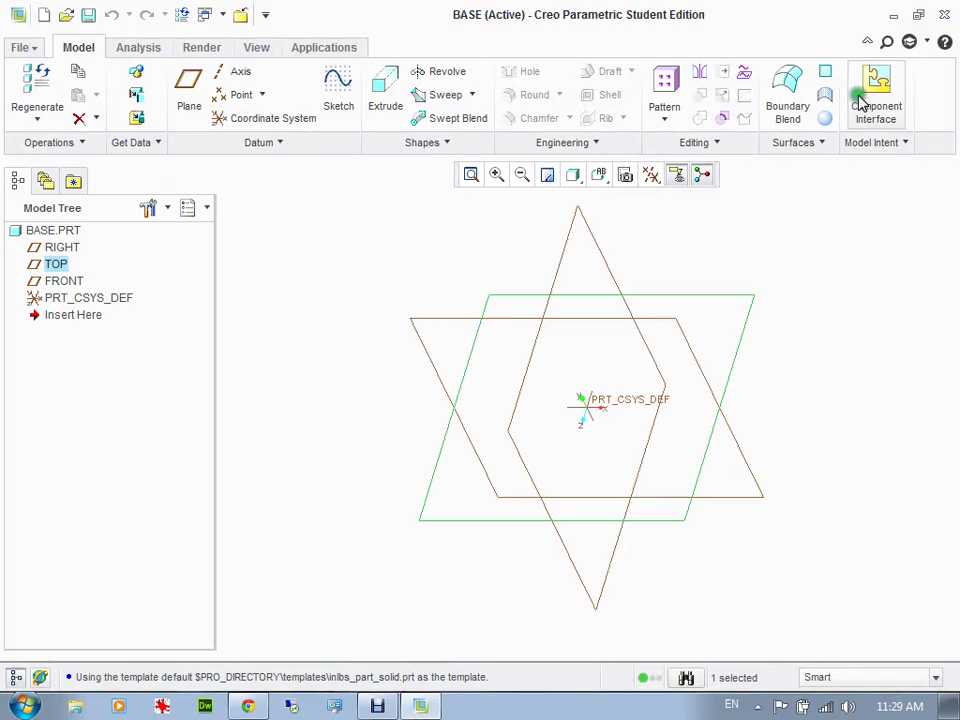
{"action": "left_click", "coordinate": [396, 255]}
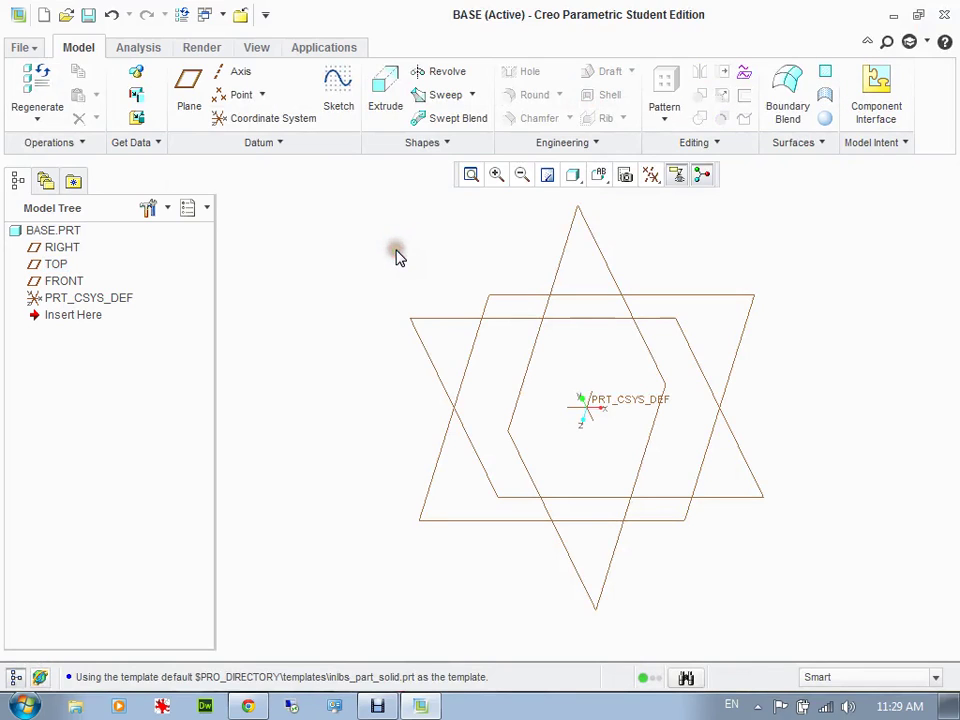
Start an Extrude sketch on the TOP datum plane and orient the sketching plane parallel to the screen
{"action": "left_click", "coordinate": [516, 298]}
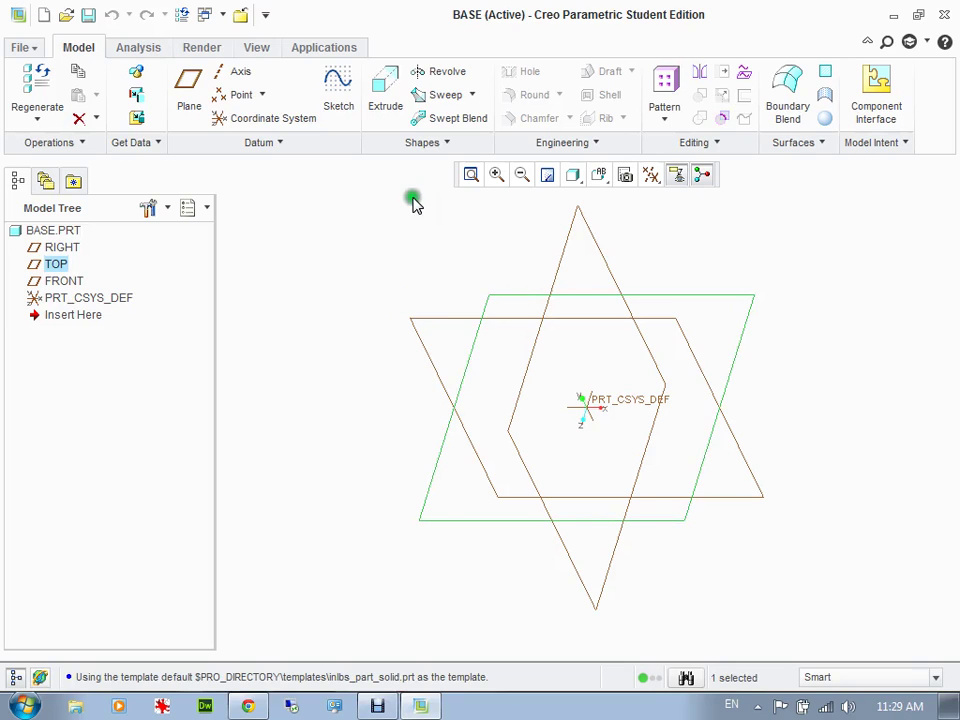
{"action": "left_click", "coordinate": [386, 86]}
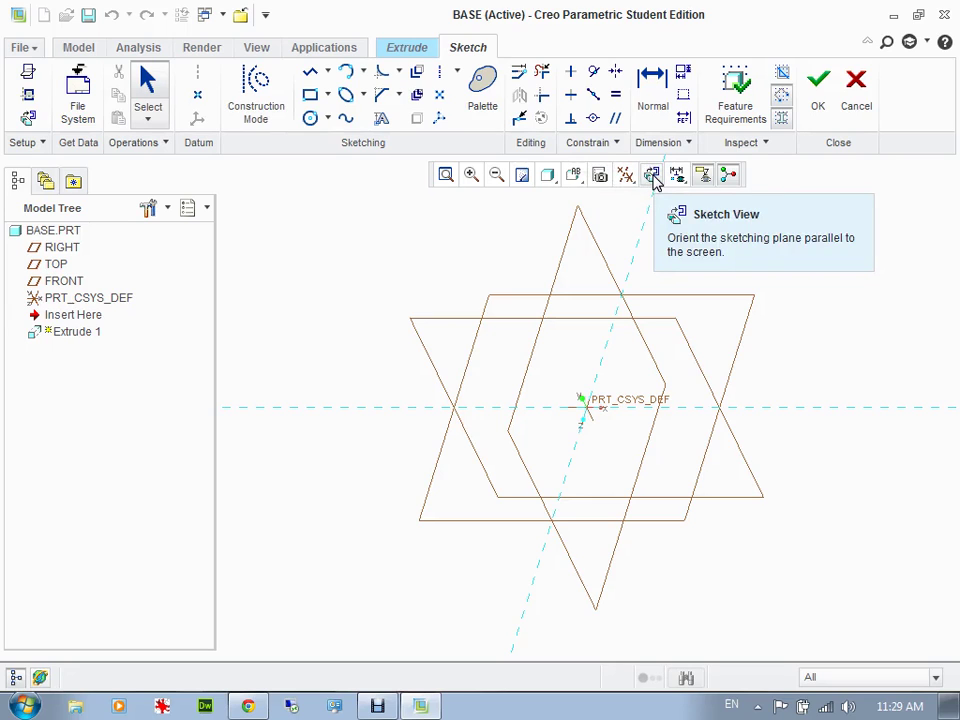
{"action": "left_click", "coordinate": [652, 177]}
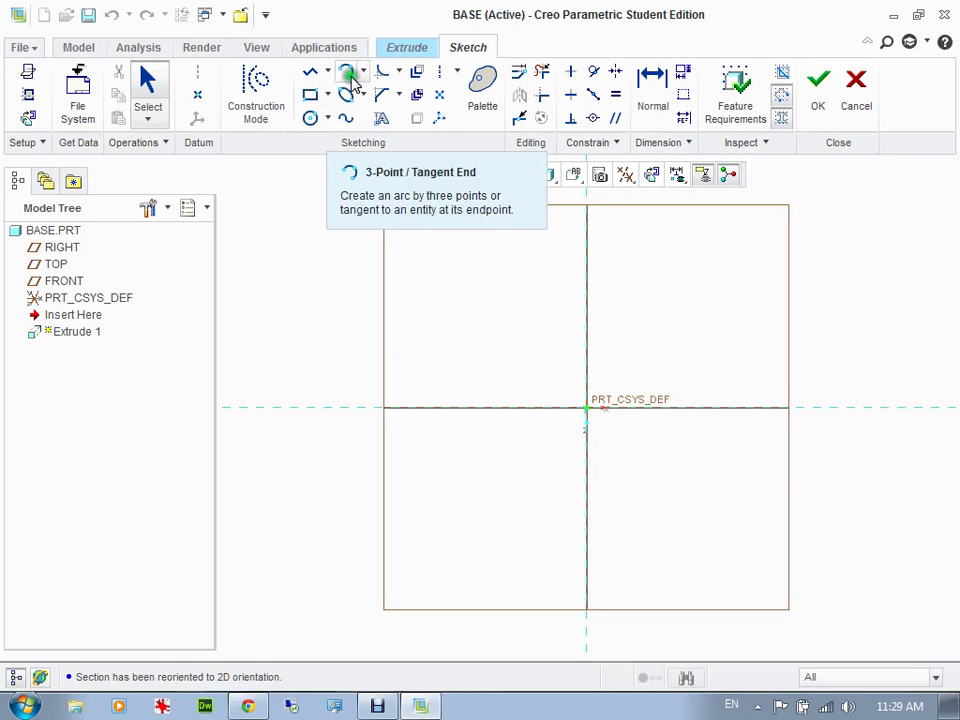
Sketch a center rectangle about 118 wide and 85 high, centred on the origin of the reference lines
{"action": "left_click", "coordinate": [330, 95]}
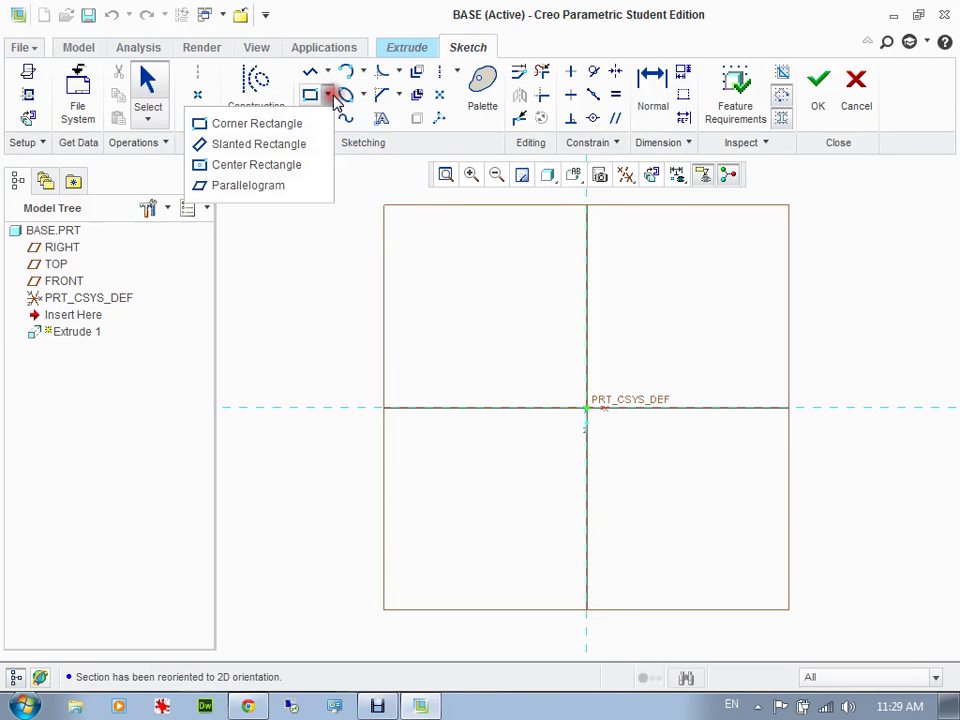
{"action": "left_click", "coordinate": [250, 165]}
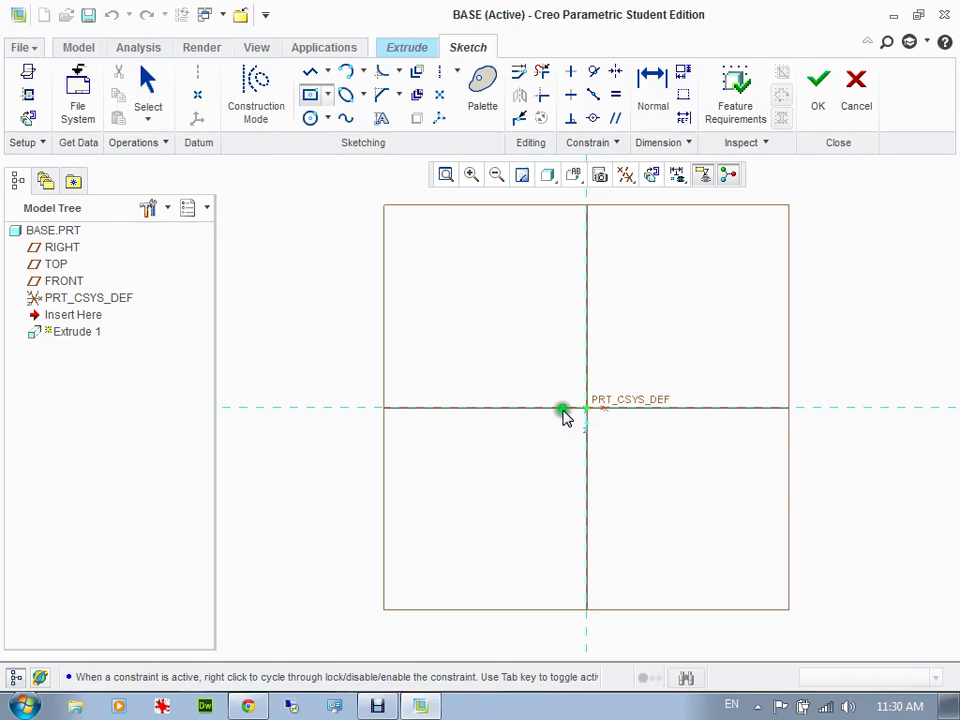
{"action": "left_click_drag", "start_coordinate": [586, 407], "coordinate": [634, 376]}
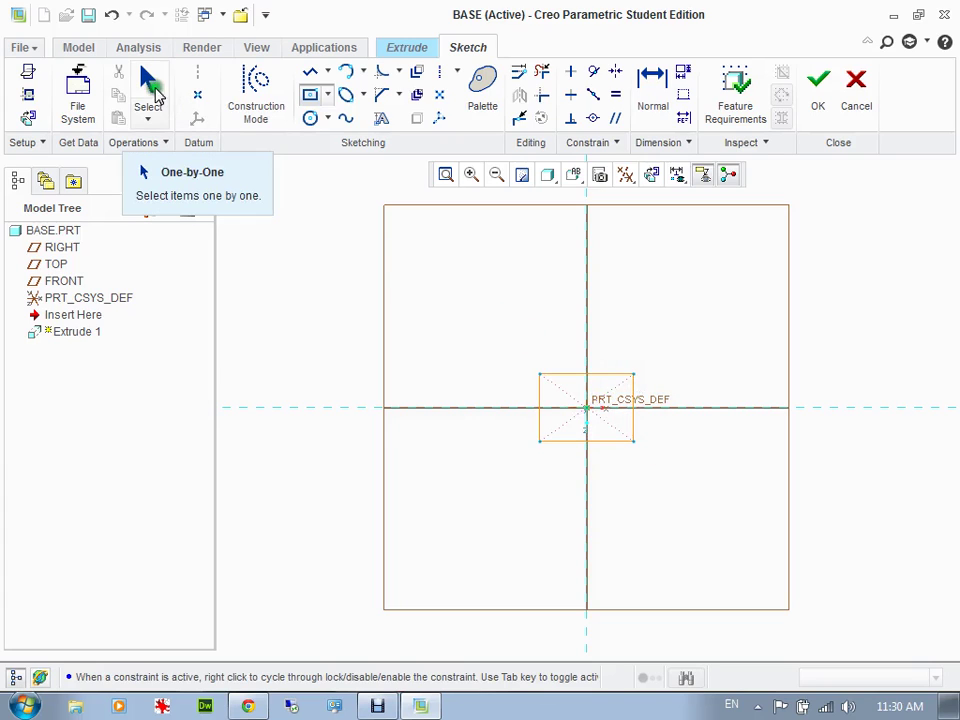
{"action": "left_click", "coordinate": [149, 88]}
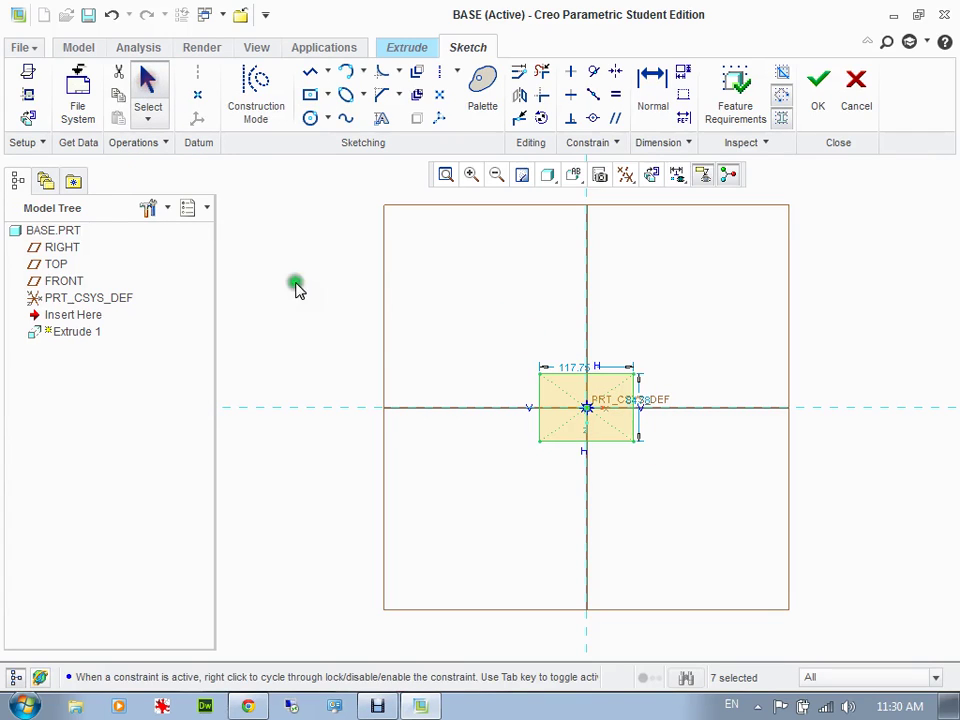
{"action": "scroll", "coordinate": [590, 415], "scroll_direction": "up", "scroll_amount": 1}
{"action": "scroll", "coordinate": [585, 370], "scroll_direction": "up", "scroll_amount": 3}
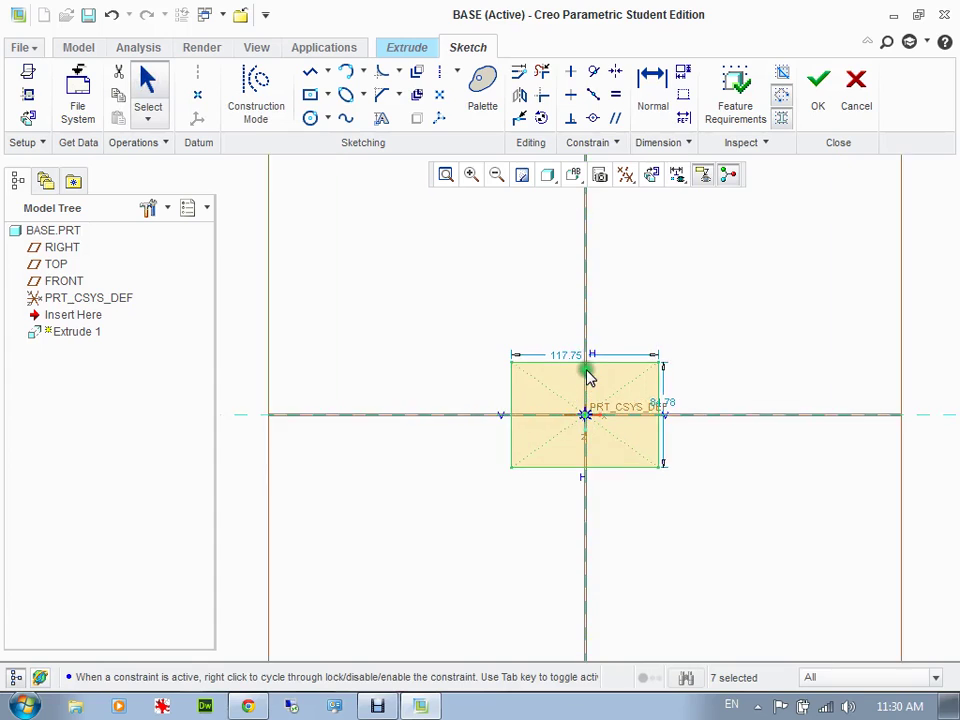
{"action": "scroll", "coordinate": [560, 455], "scroll_direction": "down", "scroll_amount": 1}
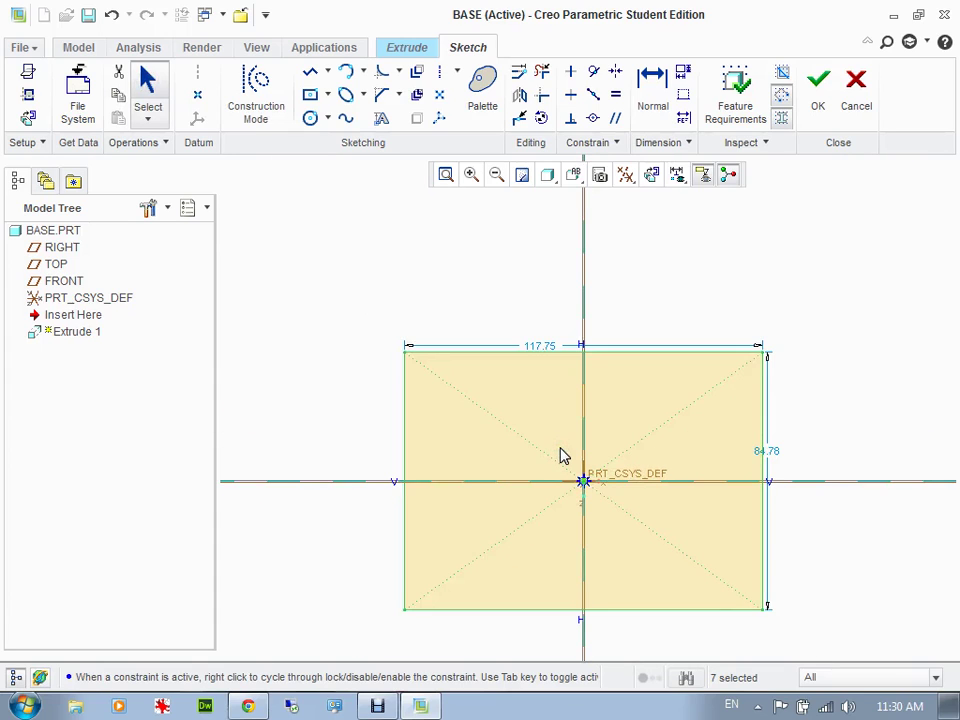
{"action": "middle_click_drag", "start_coordinate": [560, 455], "coordinate": [541, 400], "text": "shift"}
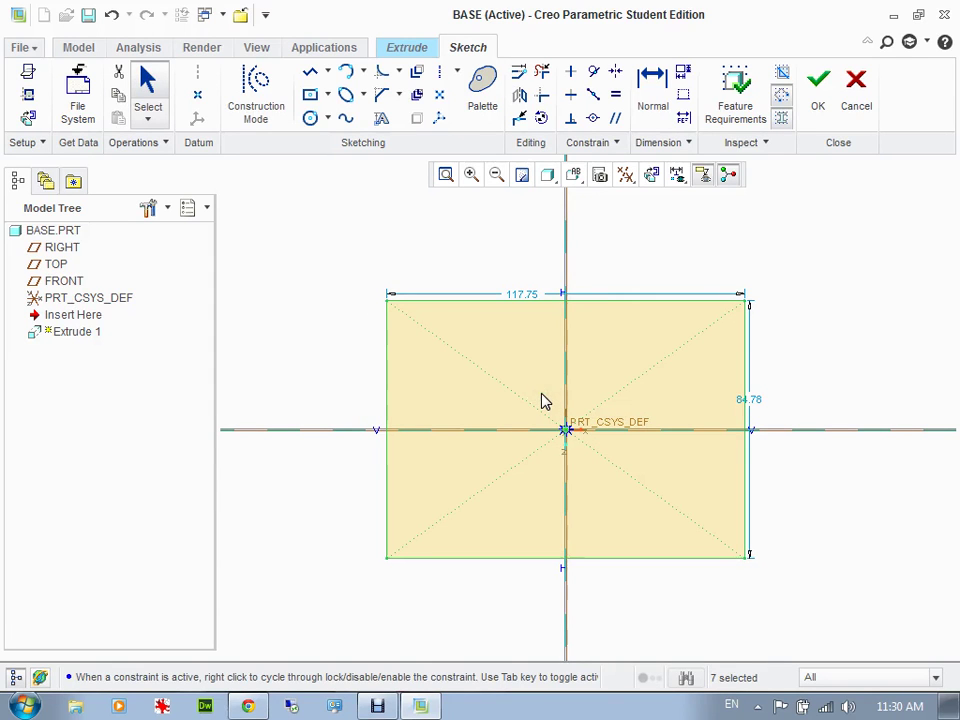
{"action": "mouse_move", "coordinate": [540, 395]}
{"action": "middle_mouse_down", "text": "shift"}
{"action": "mouse_move", "coordinate": [521, 459]}
{"action": "mouse_move", "coordinate": [677, 343]}
{"action": "mouse_move", "coordinate": [476, 334]}
{"action": "mouse_move", "coordinate": [555, 380]}
{"action": "middle_mouse_up", "text": "shift"}
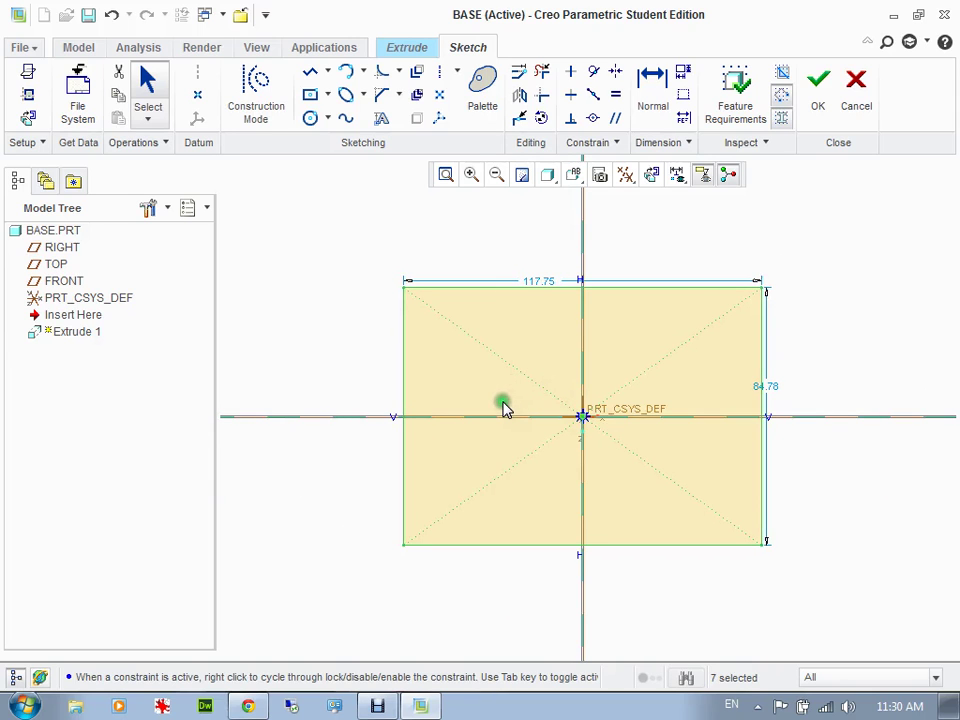
Set the center rectangle's width and height to 3 each, with the sketch oriented in 2D
{"action": "mouse_move", "coordinate": [506, 410]}
{"action": "middle_mouse_down"}
{"action": "mouse_move", "coordinate": [506, 366]}
{"action": "mouse_move", "coordinate": [441, 311]}
{"action": "mouse_move", "coordinate": [379, 324]}
{"action": "mouse_move", "coordinate": [481, 338]}
{"action": "mouse_move", "coordinate": [499, 381]}
{"action": "mouse_move", "coordinate": [476, 405]}
{"action": "mouse_move", "coordinate": [349, 343]}
{"action": "mouse_move", "coordinate": [307, 208]}
{"action": "middle_mouse_up"}
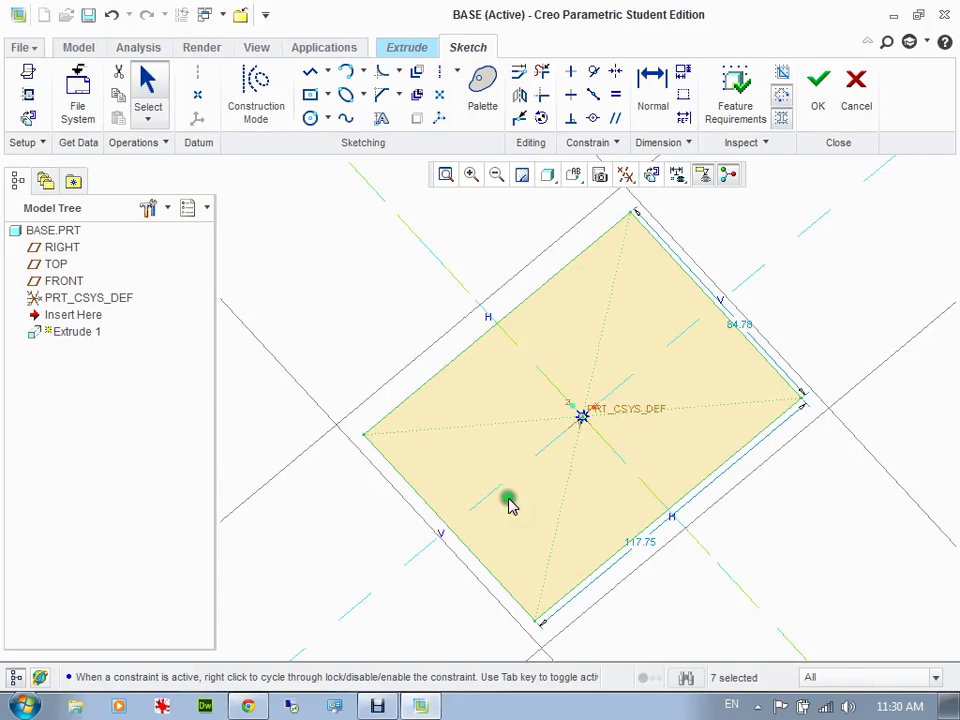
{"action": "left_click", "coordinate": [650, 176]}
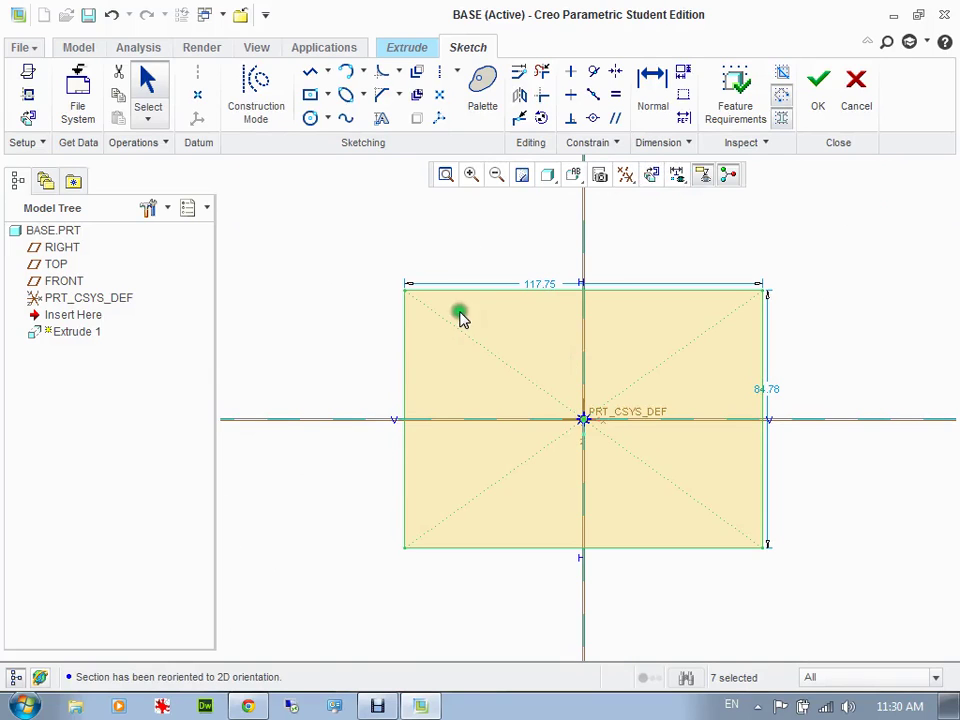
{"action": "double_click", "coordinate": [534, 286]}
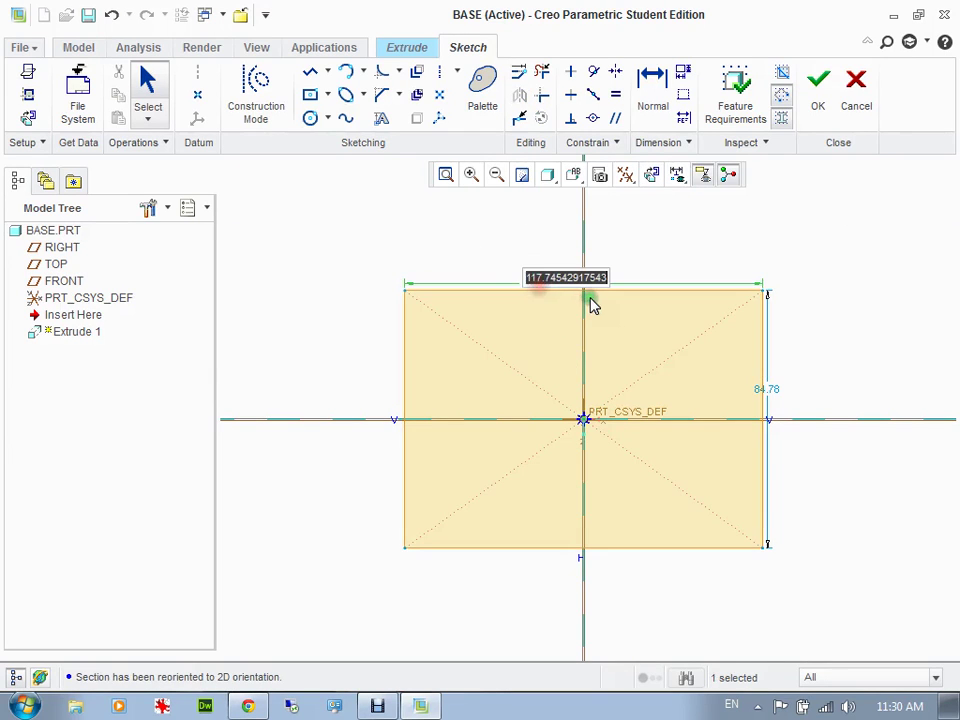
{"action": "type", "text": "3"}
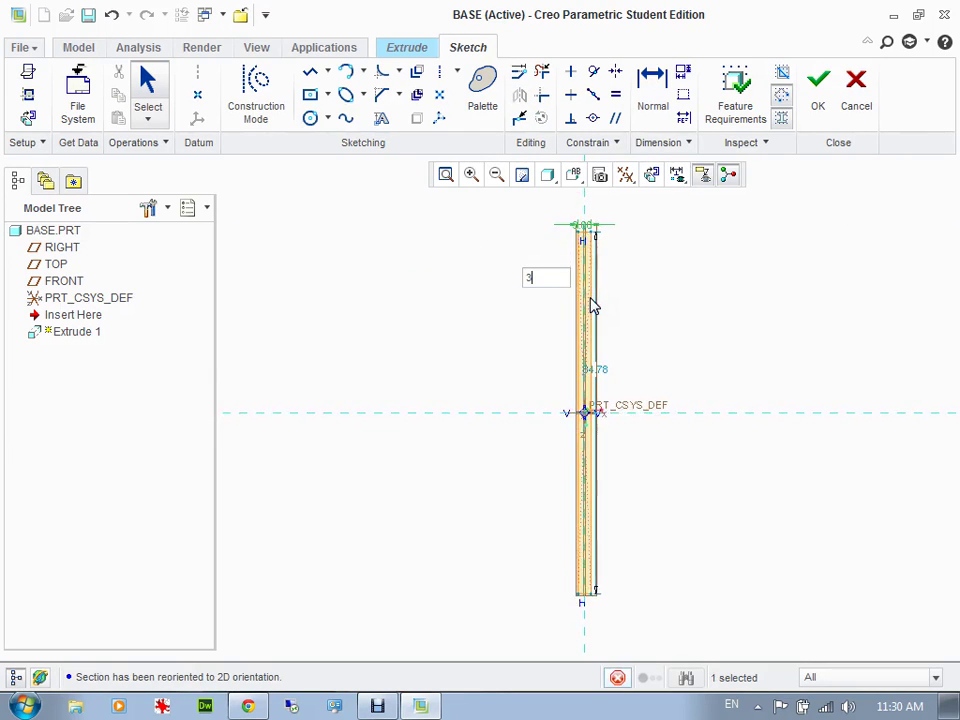
{"action": "key", "text": "Return"}
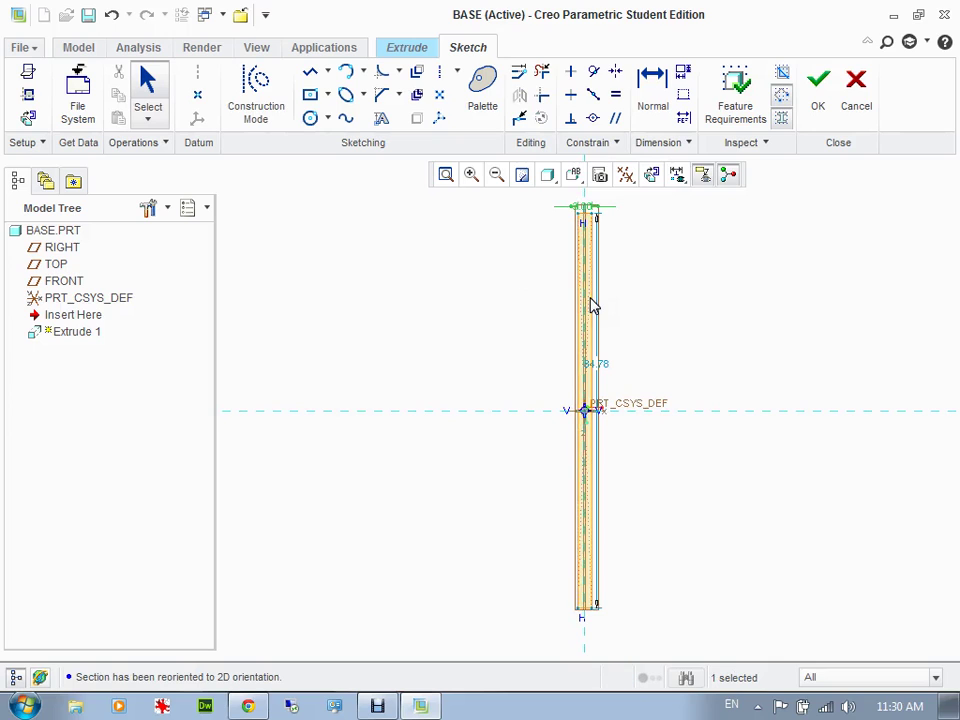
{"action": "double_click", "coordinate": [600, 365]}
{"action": "type", "text": "3"}
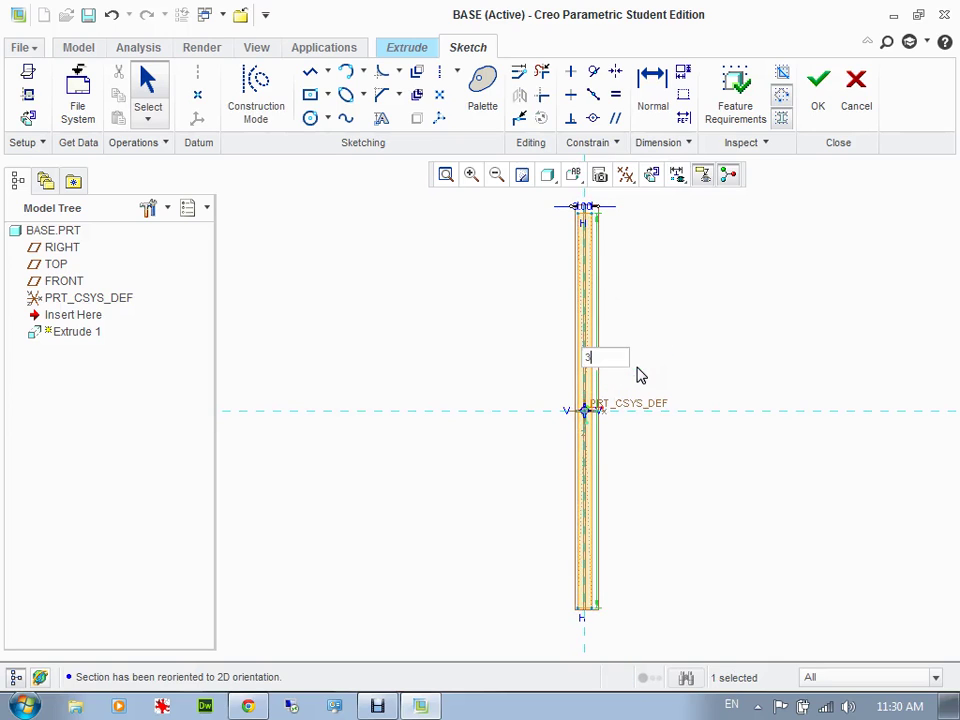
{"action": "key", "text": "Return"}
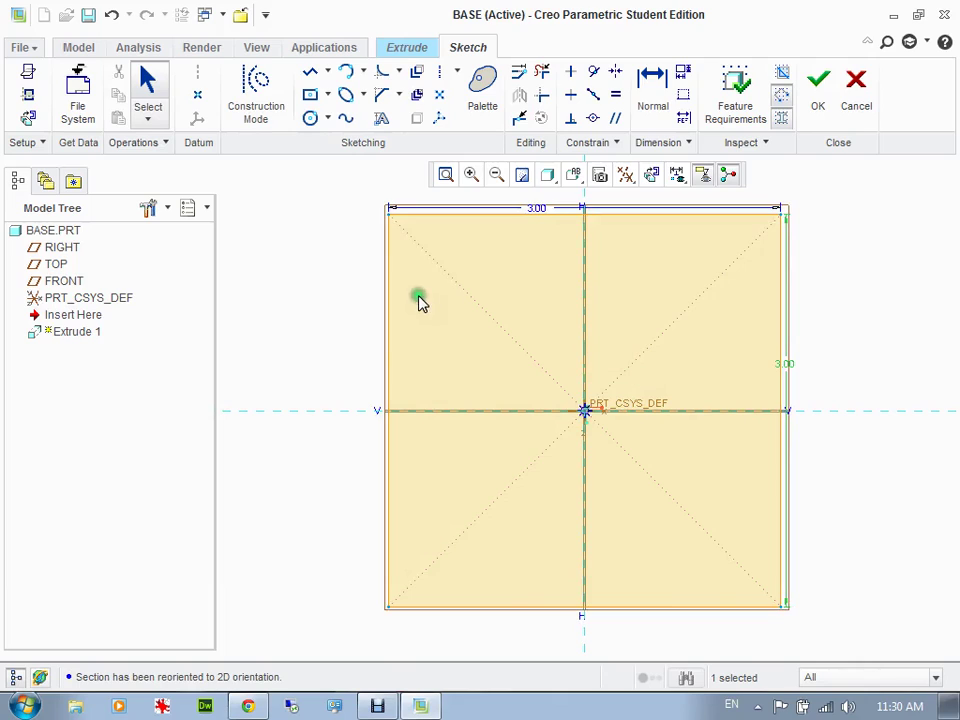
{"action": "left_click", "coordinate": [533, 217]}
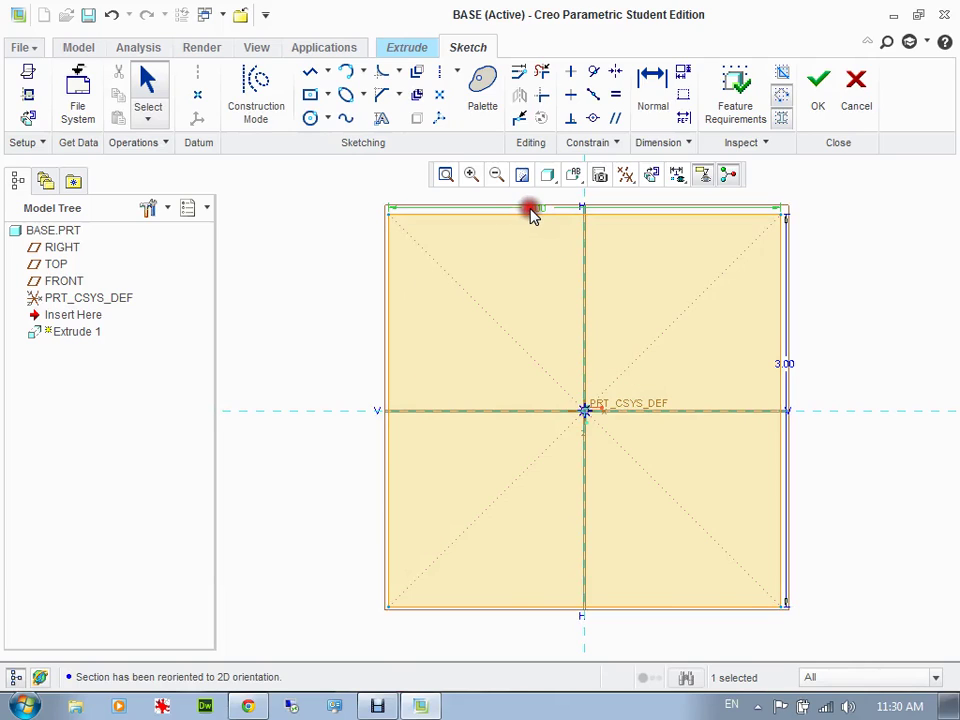
{"action": "left_click", "coordinate": [556, 259]}
{"action": "left_click", "coordinate": [332, 284]}
{"action": "left_click", "coordinate": [546, 259]}
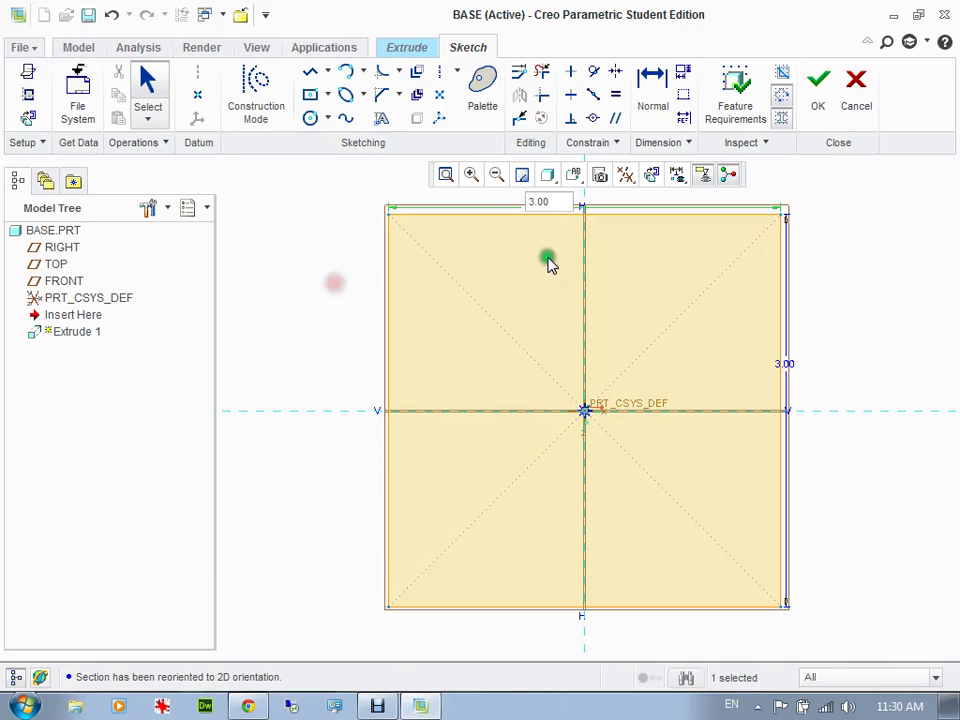
{"action": "left_click", "coordinate": [330, 345]}
{"action": "left_click", "coordinate": [626, 341]}
{"action": "left_click", "coordinate": [307, 338]}
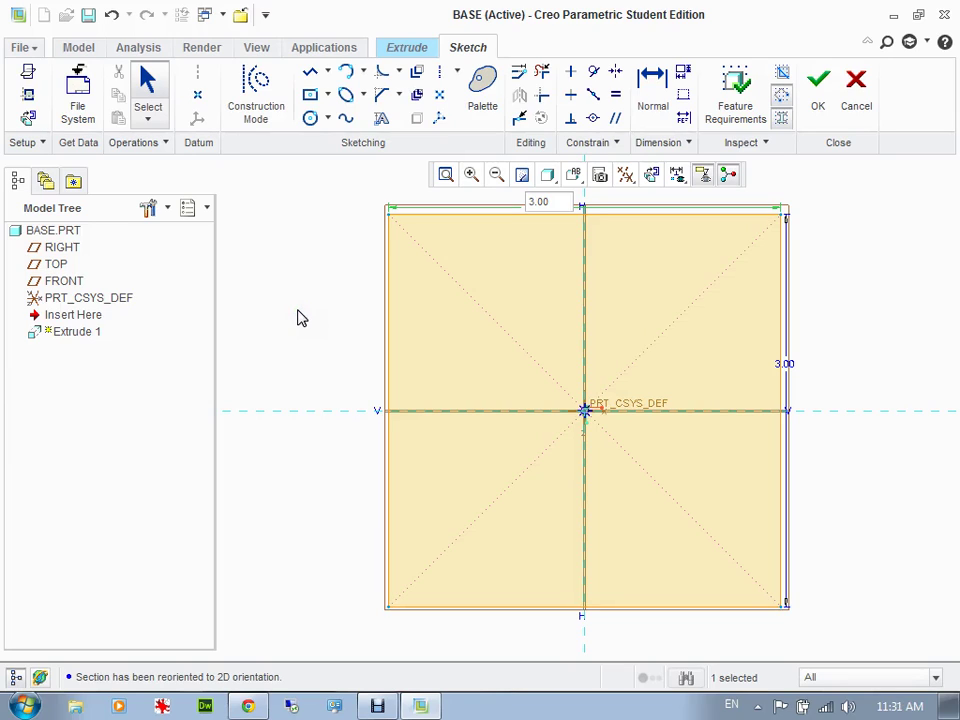
{"action": "left_click", "coordinate": [146, 80]}
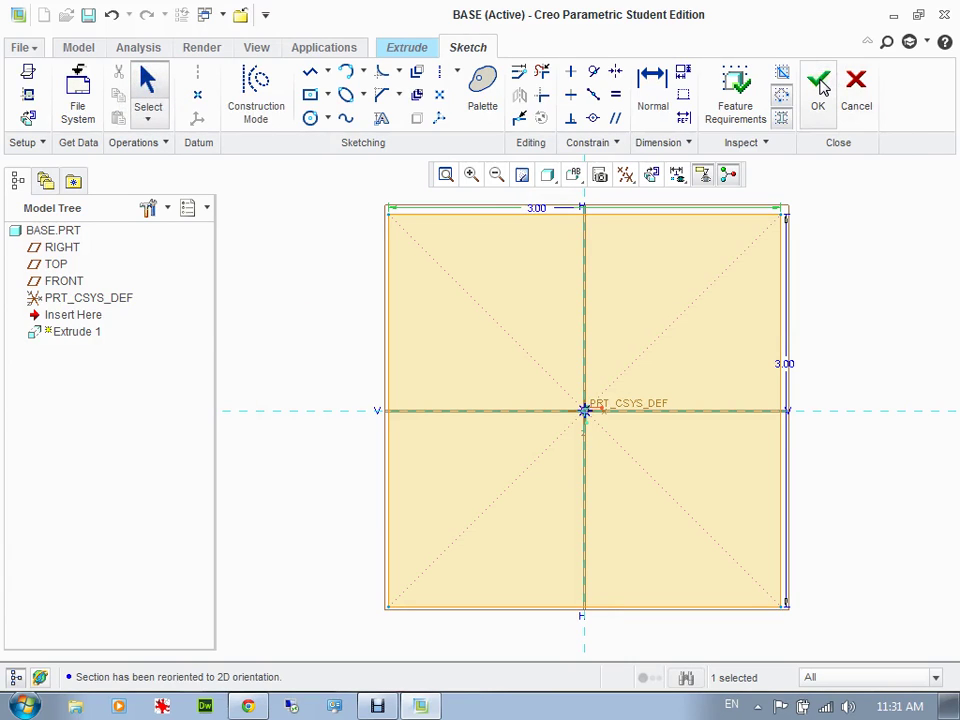
Finish the square sketch and set the extrusion depth to 0.125
{"action": "left_click", "coordinate": [818, 86]}
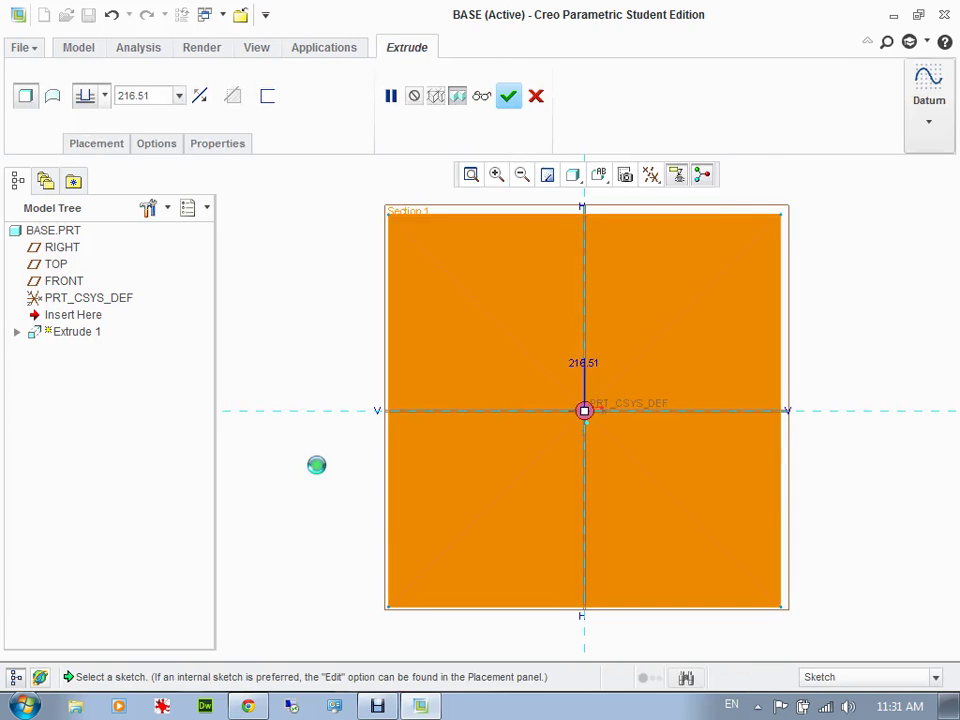
{"action": "middle_click_drag", "start_coordinate": [316, 465], "coordinate": [690, 605]}
{"action": "scroll", "coordinate": [410, 366], "scroll_direction": "down", "scroll_amount": 3}
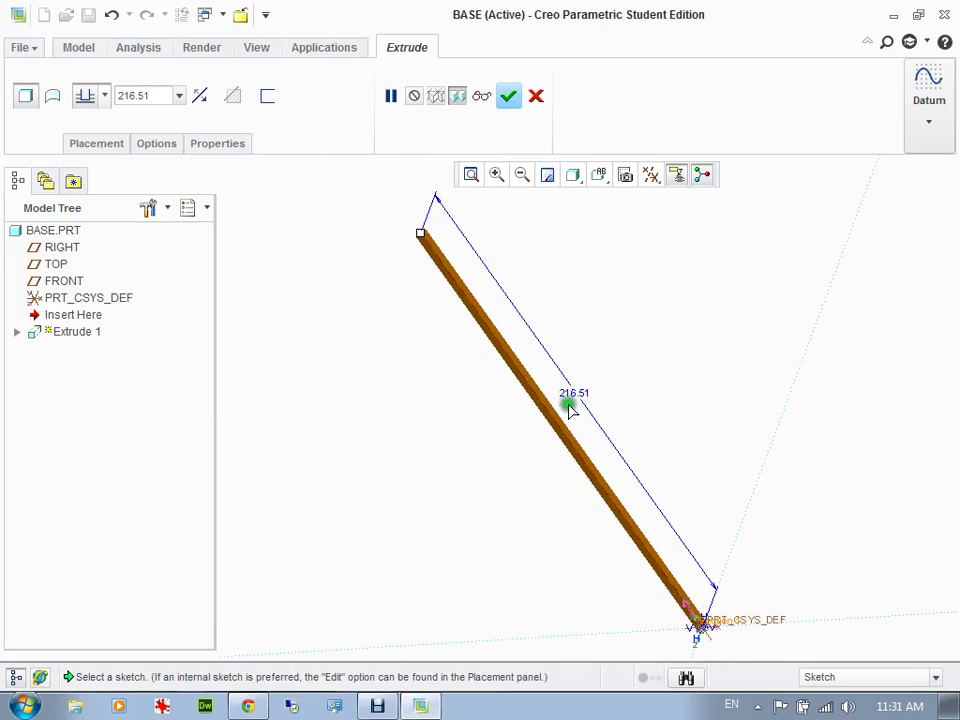
{"action": "scroll", "coordinate": [570, 410], "scroll_direction": "up", "scroll_amount": 5}
{"action": "scroll", "coordinate": [558, 438], "scroll_direction": "down", "scroll_amount": 5}
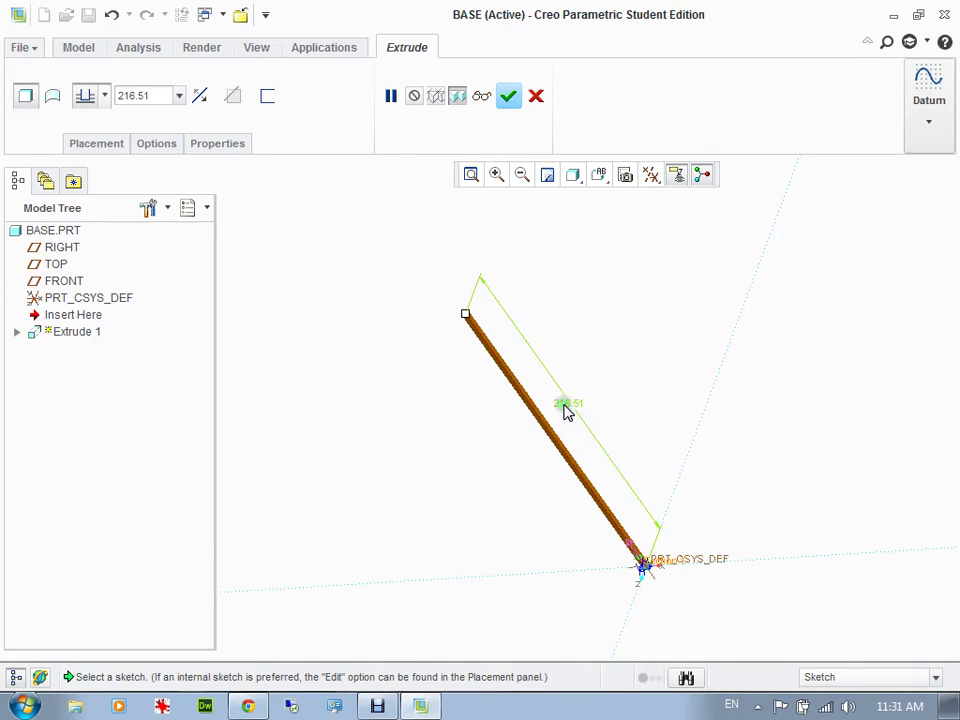
{"action": "double_click", "coordinate": [569, 410]}
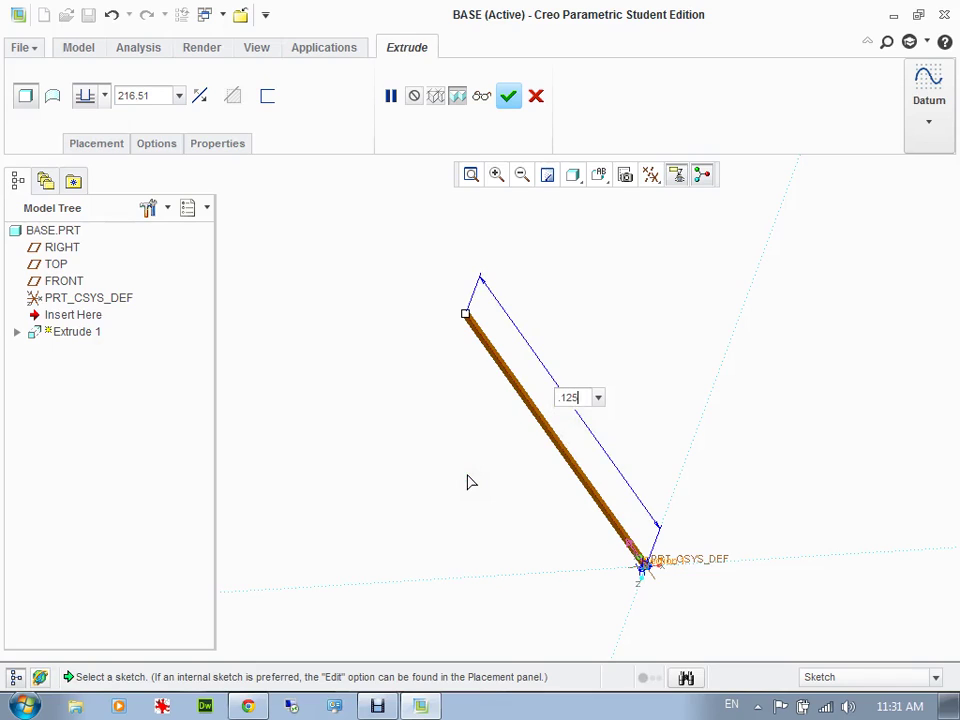
{"action": "key", "text": "Return"}
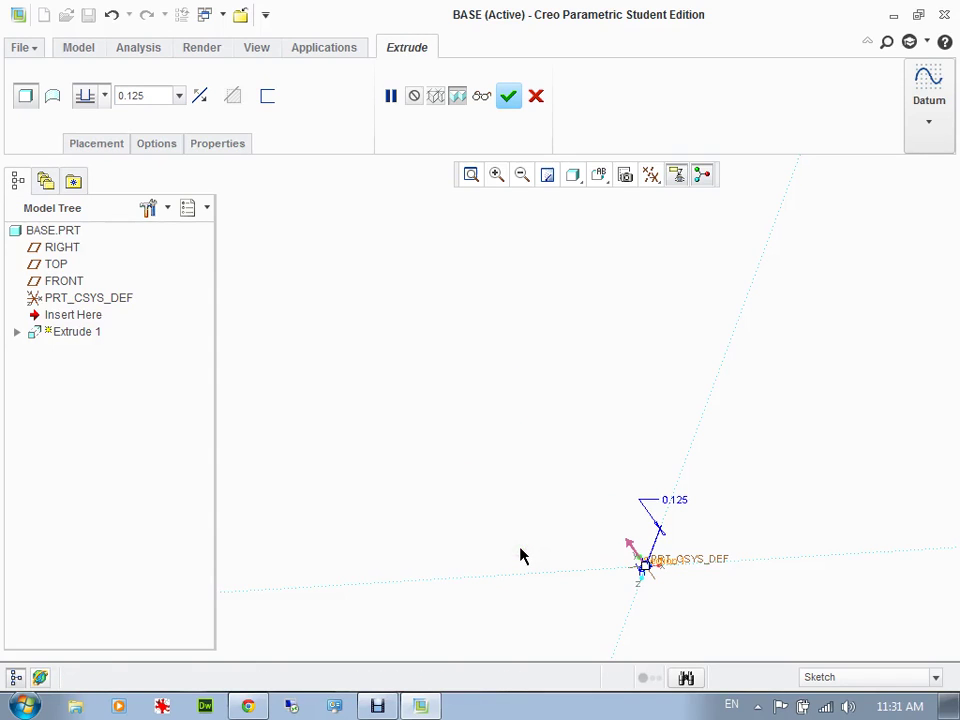
Zoom in on the extrusion preview around the origin and examine the thin square plate
{"action": "middle_click_drag", "start_coordinate": [520, 556], "coordinate": [658, 369]}
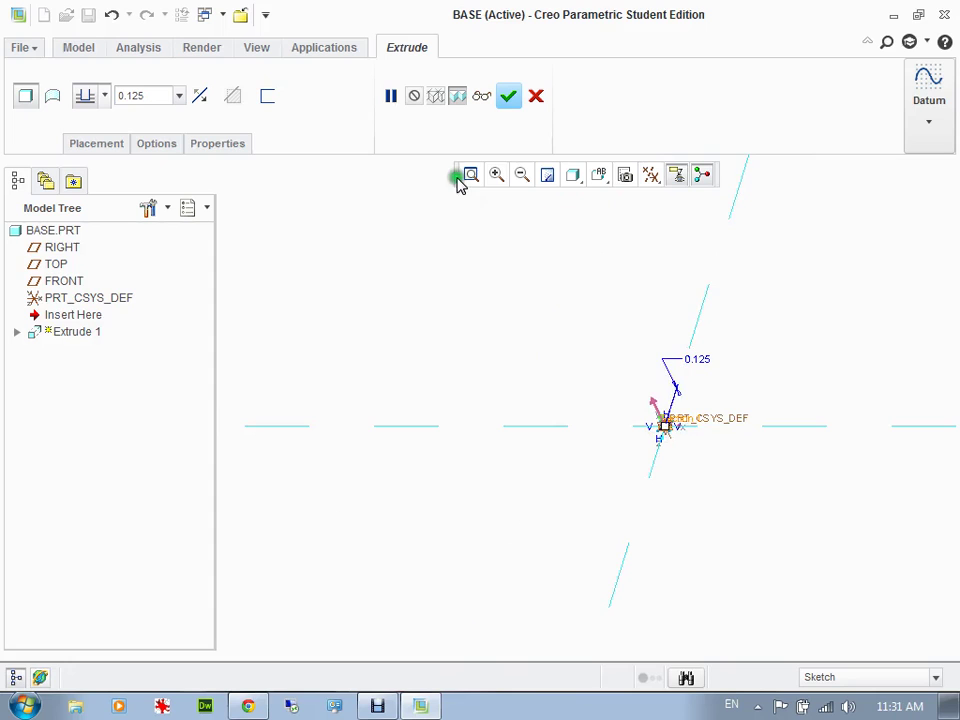
{"action": "left_click", "coordinate": [497, 175]}
{"action": "left_click_drag", "start_coordinate": [634, 396], "coordinate": [694, 454]}
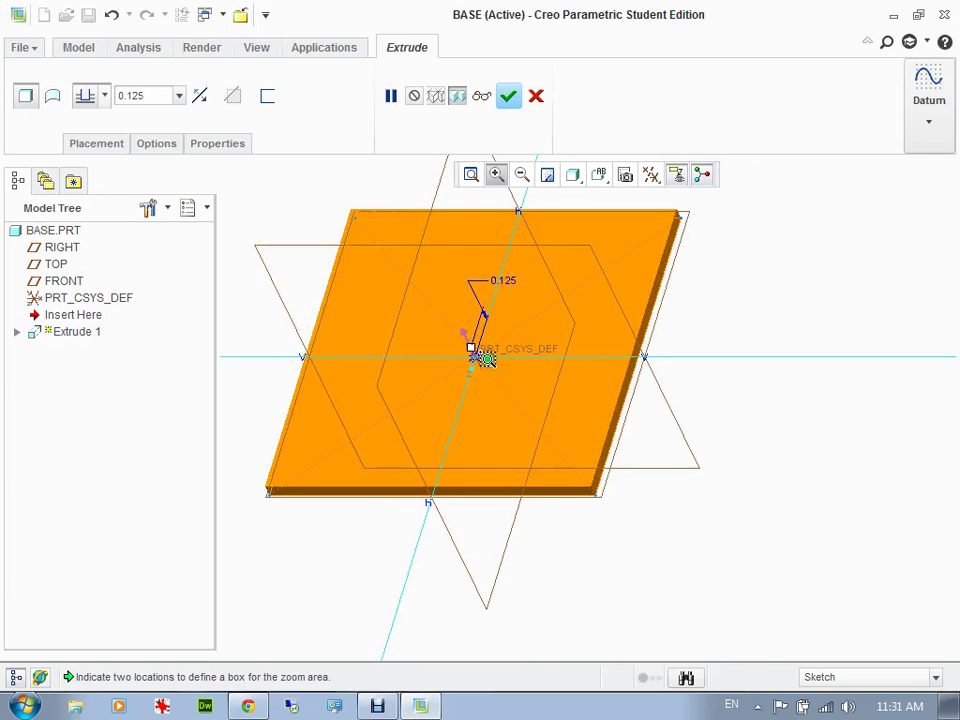
{"action": "left_click", "coordinate": [286, 210]}
{"action": "left_click", "coordinate": [236, 198]}
{"action": "left_click", "coordinate": [489, 306]}
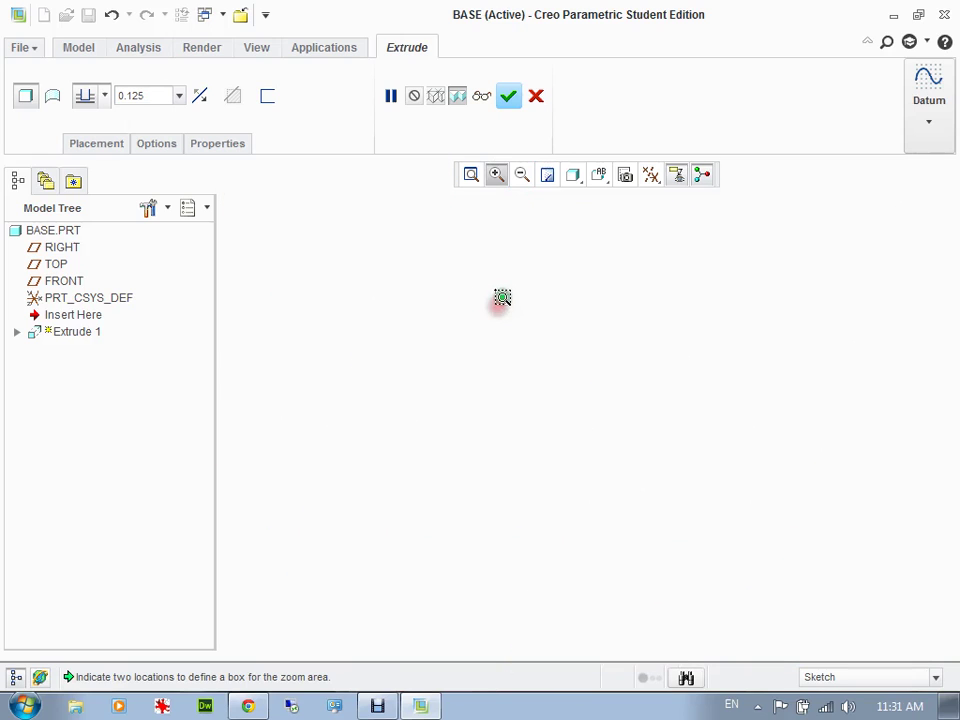
{"action": "scroll", "coordinate": [551, 409], "scroll_direction": "up", "scroll_amount": 10}
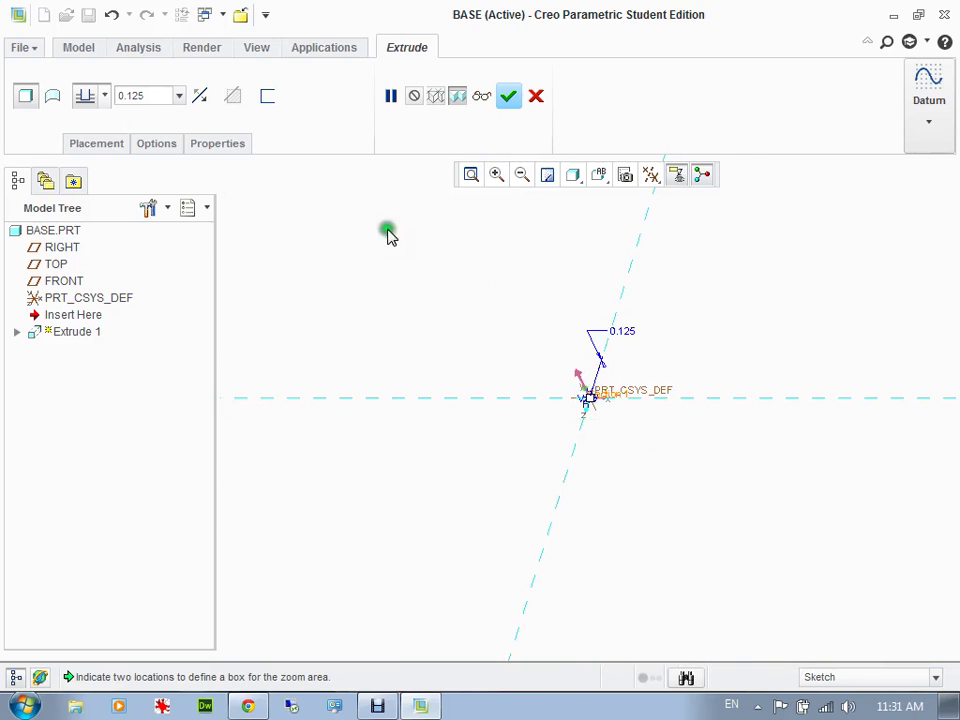
{"action": "left_click", "coordinate": [499, 176]}
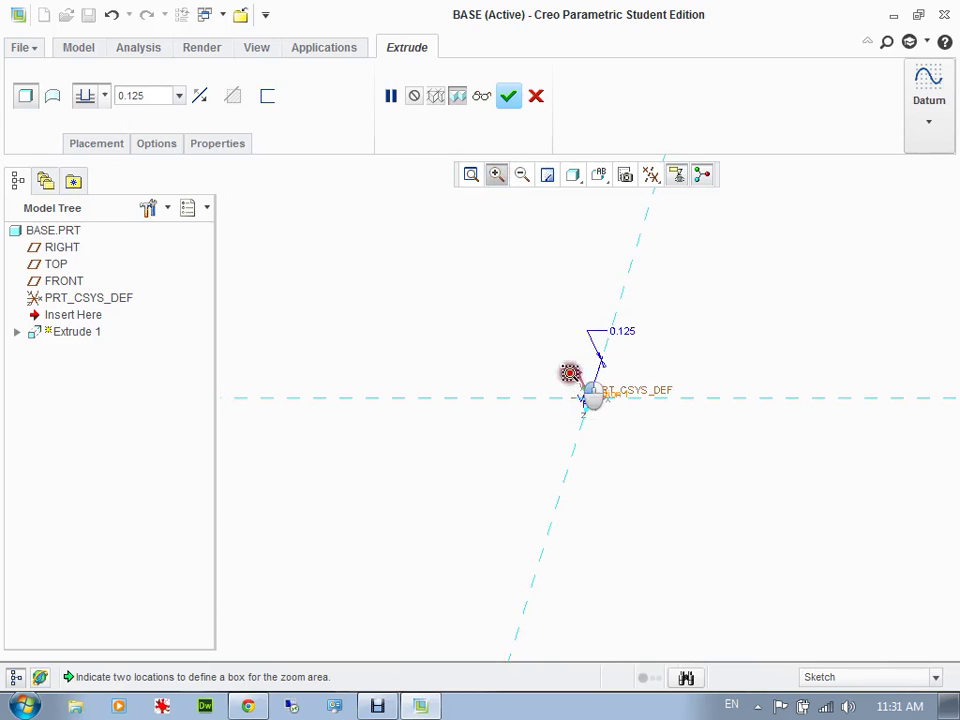
{"action": "left_click_drag", "start_coordinate": [570, 374], "coordinate": [616, 414]}
{"action": "left_click", "coordinate": [616, 414]}
{"action": "scroll", "coordinate": [558, 506], "scroll_direction": "down", "scroll_amount": 5}
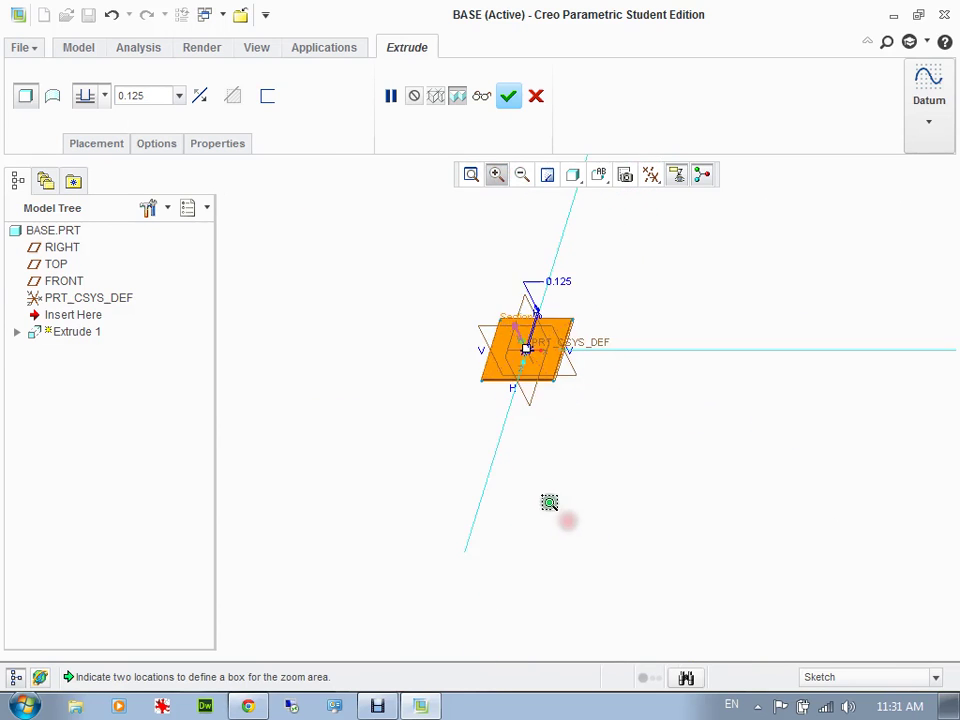
{"action": "scroll", "coordinate": [513, 363], "scroll_direction": "down", "scroll_amount": 3}
{"action": "scroll", "coordinate": [513, 363], "scroll_direction": "down", "scroll_amount": 2}
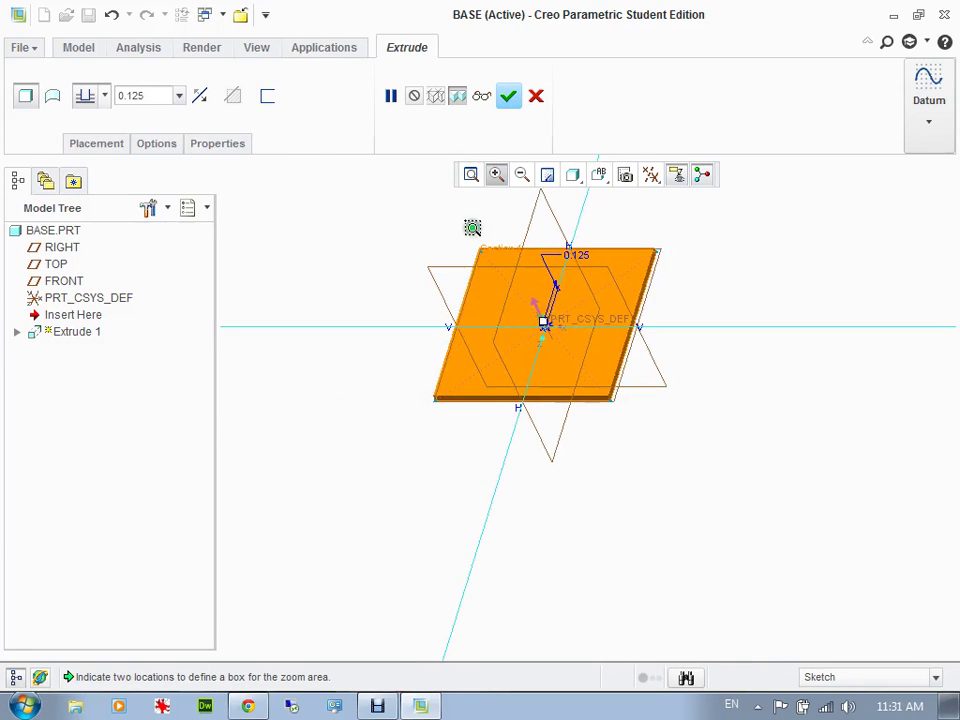
{"action": "left_click", "coordinate": [574, 178]}
{"action": "left_click", "coordinate": [490, 205]}
{"action": "middle_click", "coordinate": [543, 330]}
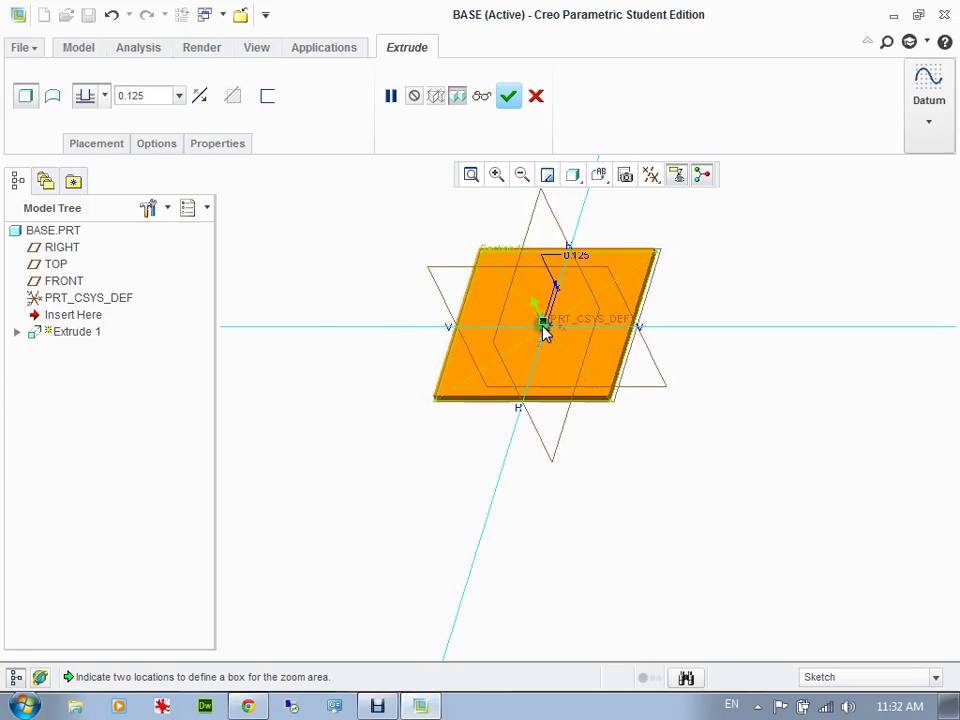
Stretch the plate's depth to 1.25 in the preview, reset it to 0.125 and complete the Extrude feature
{"action": "left_click_drag", "start_coordinate": [543, 330], "coordinate": [467, 298]}
{"action": "left_click", "coordinate": [110, 90]}
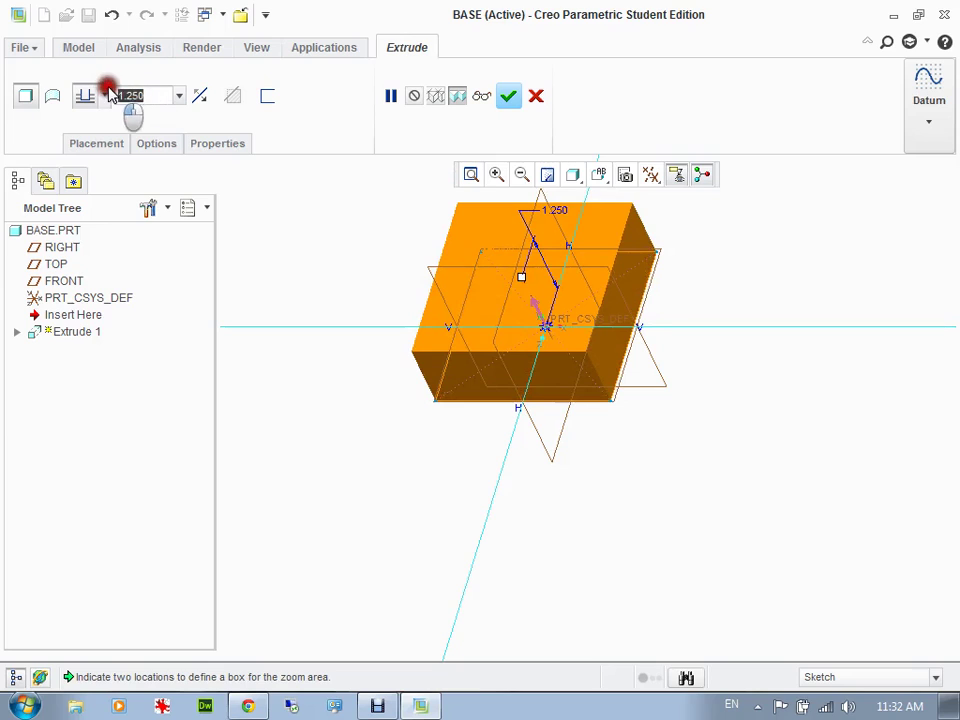
{"action": "key", "text": "BackSpace"}
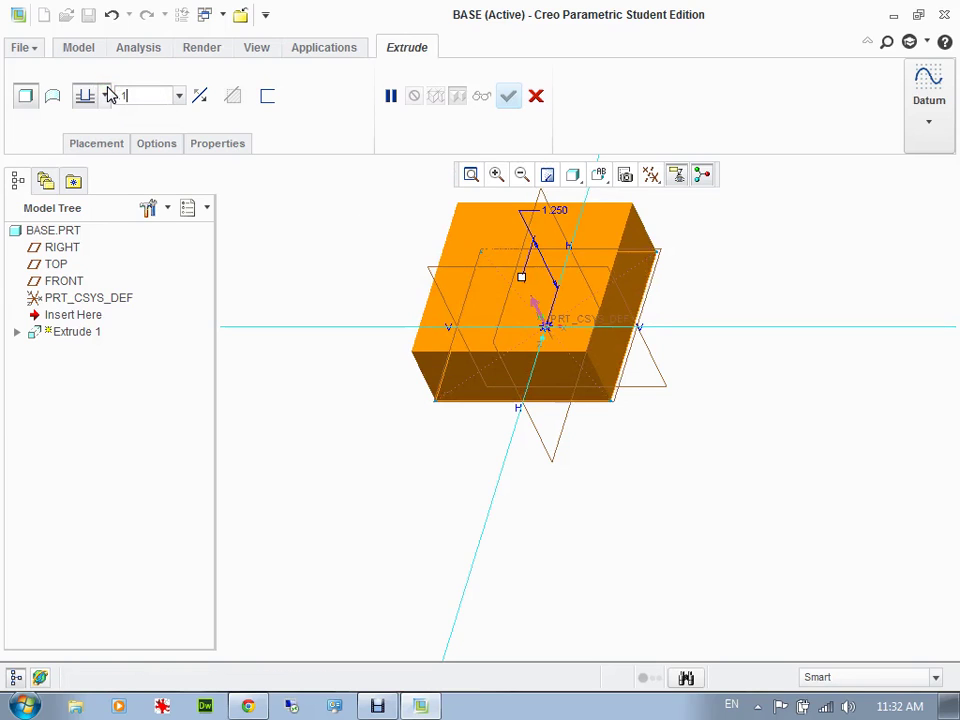
{"action": "type", "text": ".125"}
{"action": "key", "text": "Return"}
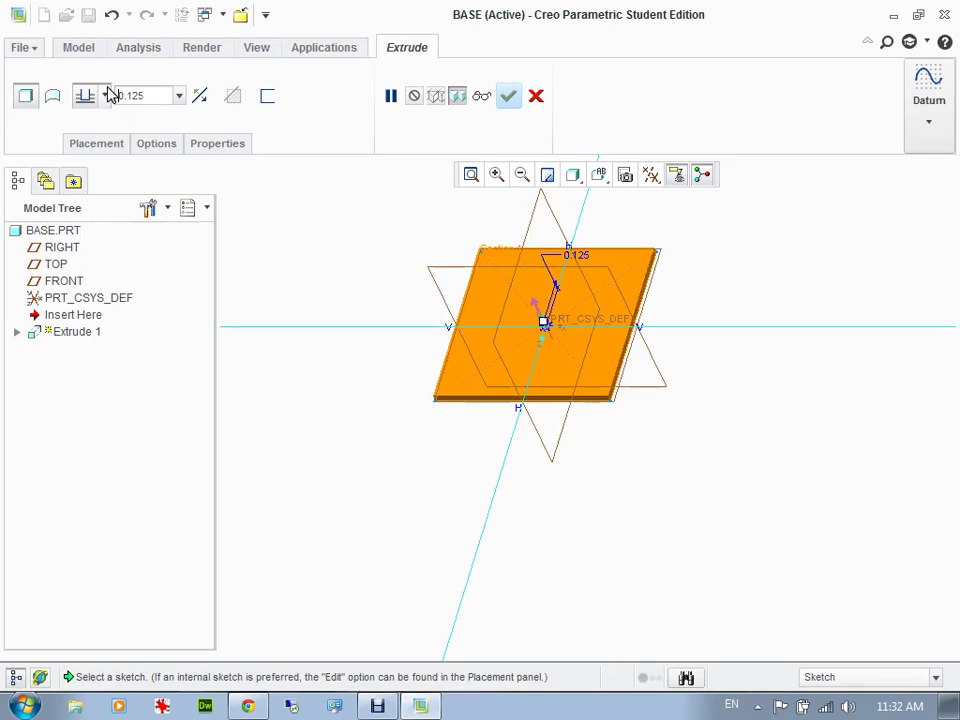
{"action": "left_click", "coordinate": [509, 96]}
Examine the finished square plate from different angles and zoom levels
{"action": "left_click", "coordinate": [412, 248]}
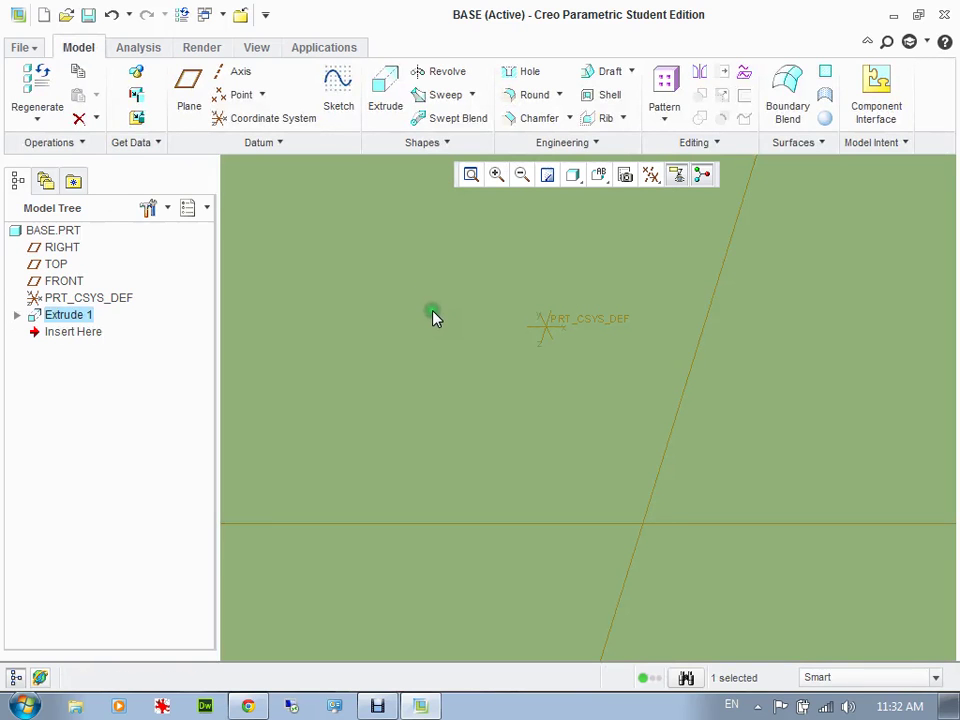
{"action": "scroll", "coordinate": [420, 352], "scroll_direction": "up", "scroll_amount": 10}
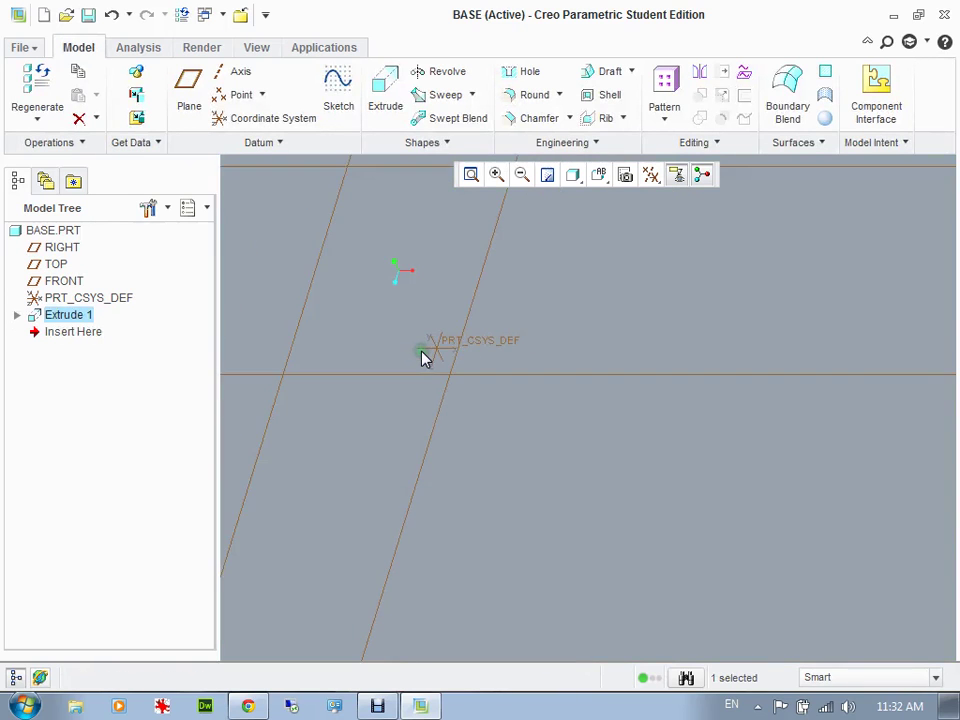
{"action": "scroll", "coordinate": [415, 352], "scroll_direction": "up", "scroll_amount": 6}
{"action": "scroll", "coordinate": [405, 354], "scroll_direction": "down", "scroll_amount": 2}
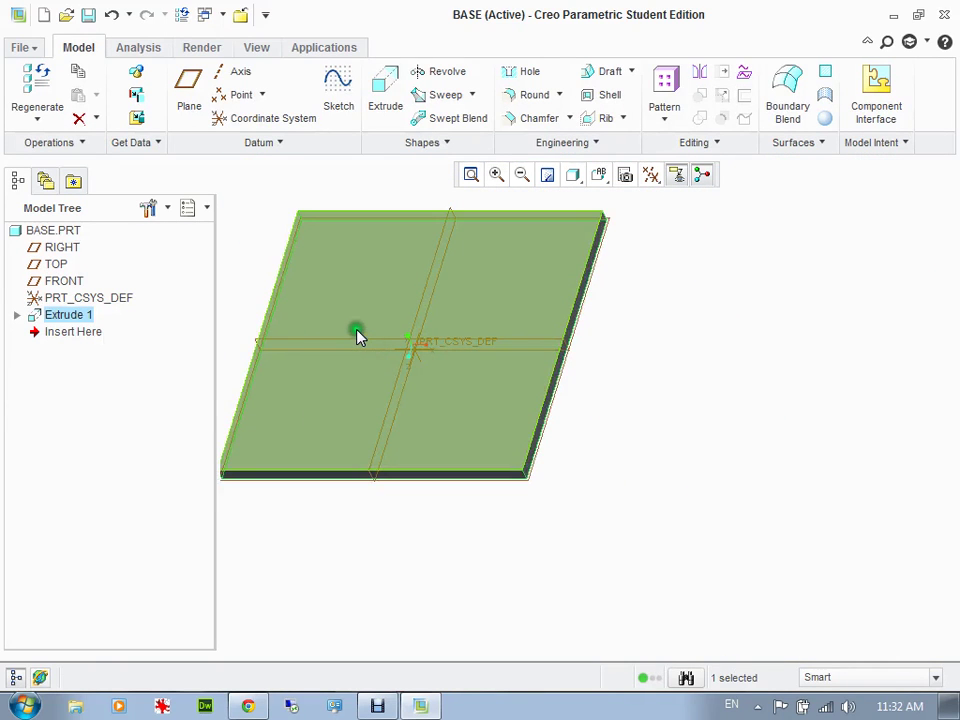
{"action": "middle_click_drag", "start_coordinate": [357, 329], "coordinate": [343, 306], "text": "shift"}
{"action": "scroll", "coordinate": [516, 372], "scroll_direction": "up", "scroll_amount": 2}
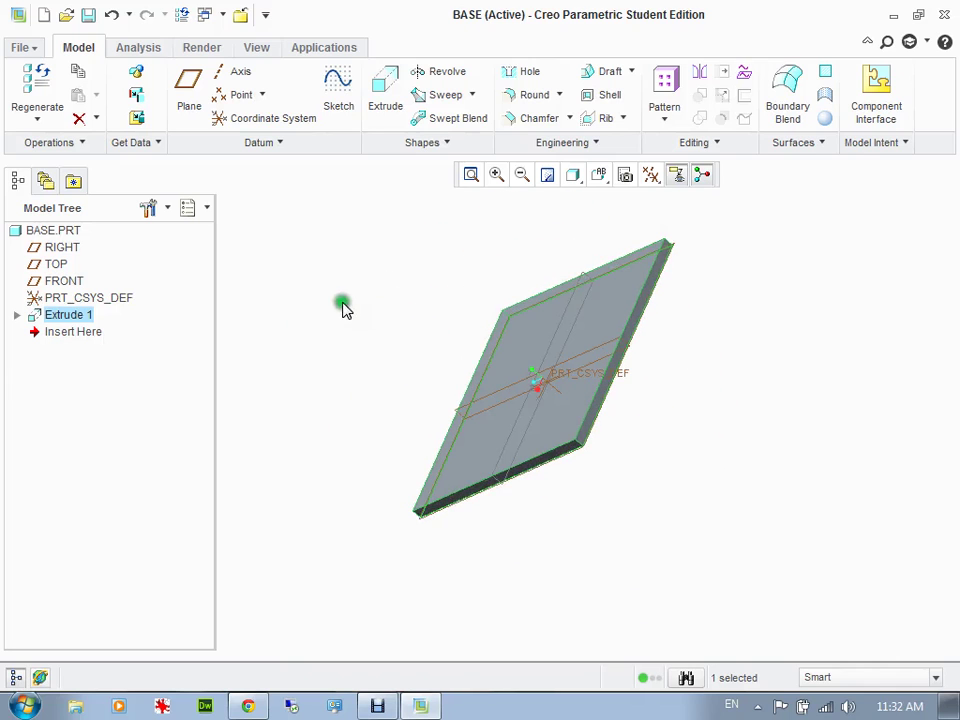
{"action": "scroll", "coordinate": [381, 369], "scroll_direction": "down", "scroll_amount": 2}
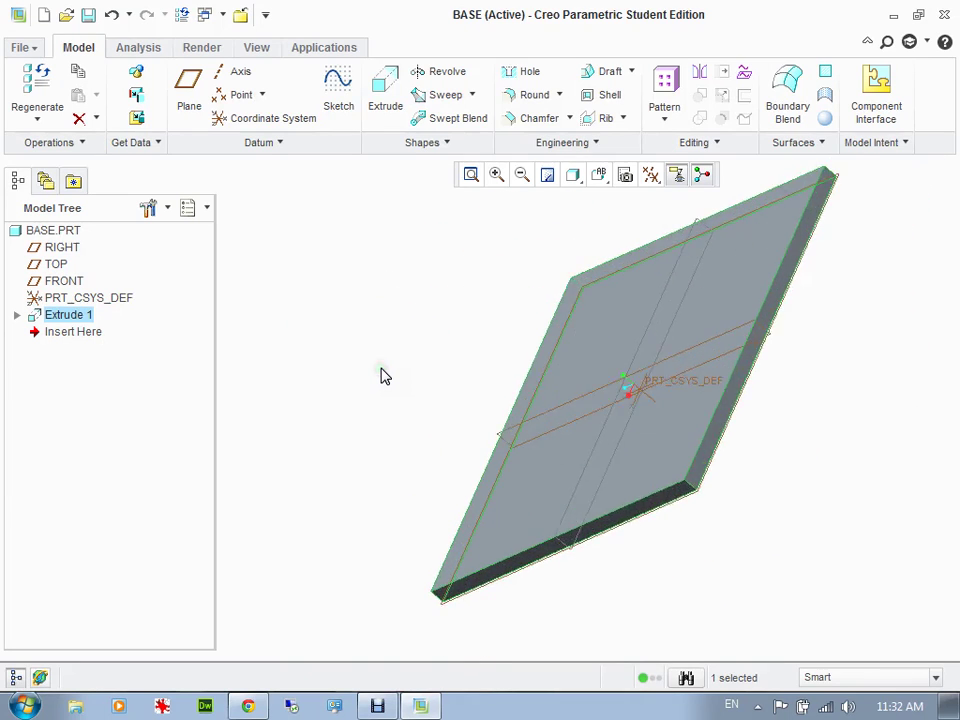
{"action": "scroll", "coordinate": [381, 369], "scroll_direction": "up", "scroll_amount": 3}
{"action": "scroll", "coordinate": [381, 369], "scroll_direction": "down", "scroll_amount": 2}
{"action": "scroll", "coordinate": [381, 369], "scroll_direction": "up", "scroll_amount": 2}
{"action": "scroll", "coordinate": [381, 369], "scroll_direction": "down", "scroll_amount": 1}
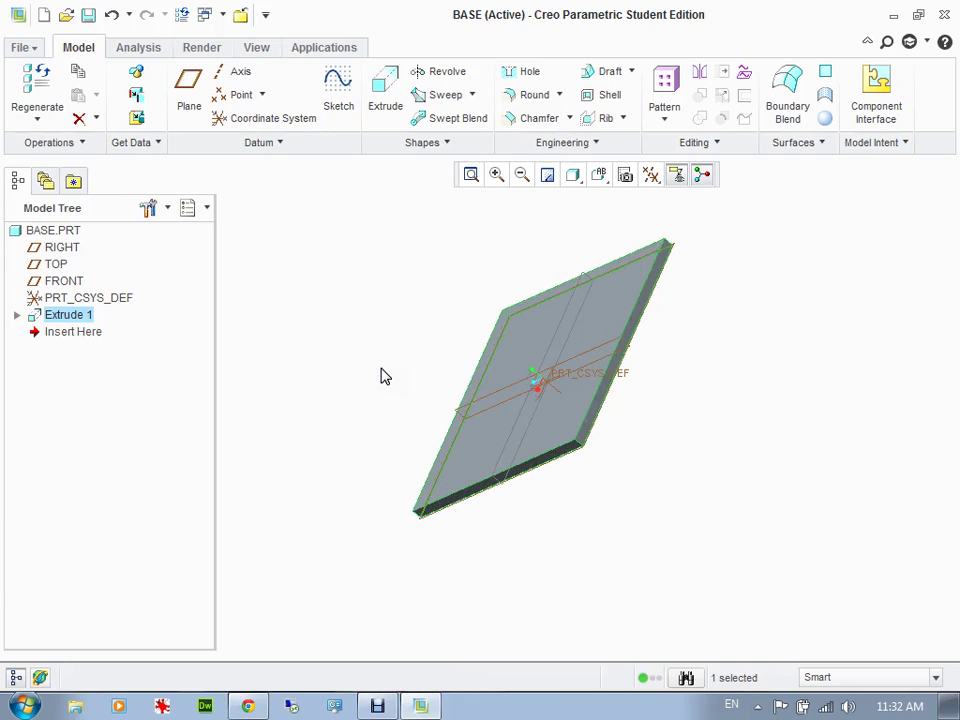
Rename the extrude feature as BASE in the model tree
{"action": "middle_click_drag", "start_coordinate": [393, 374], "coordinate": [80, 310]}
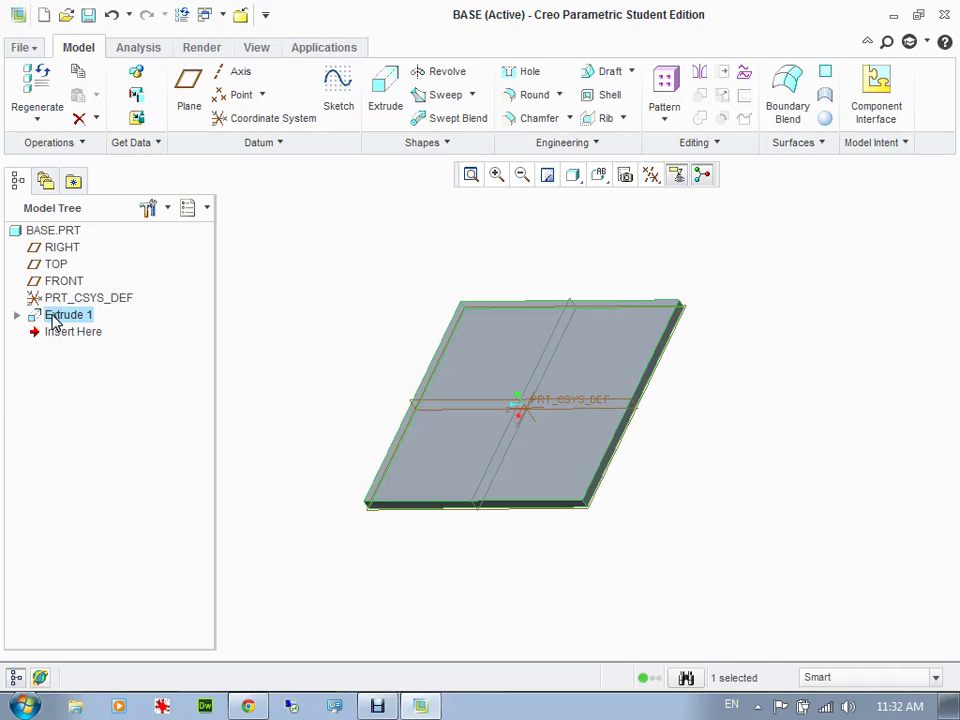
{"action": "double_click", "coordinate": [52, 315]}
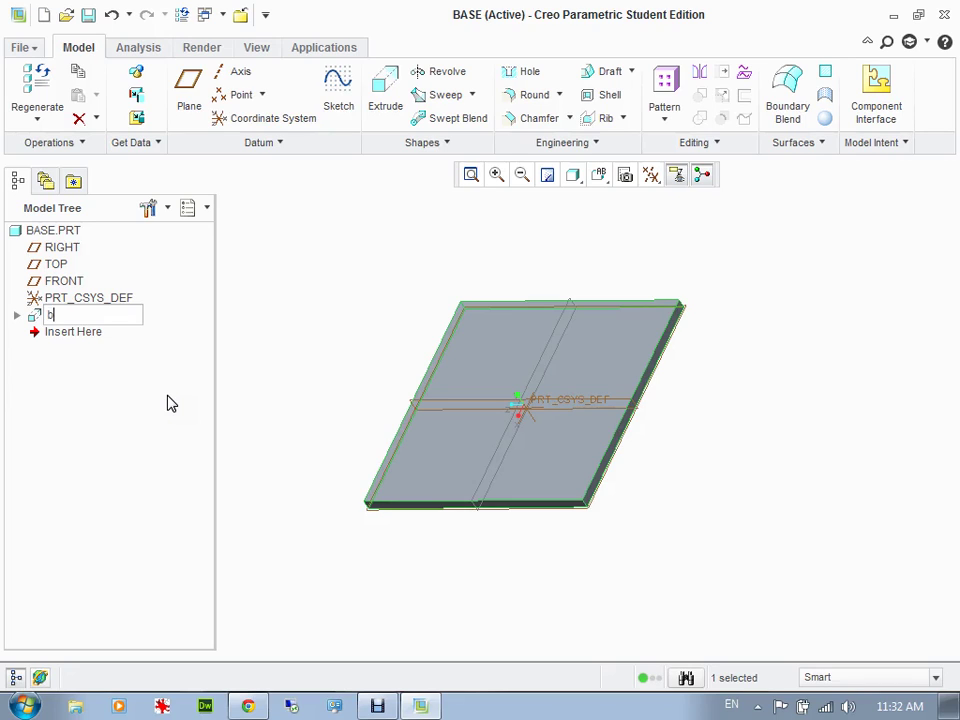
{"action": "key", "text": "Return"}
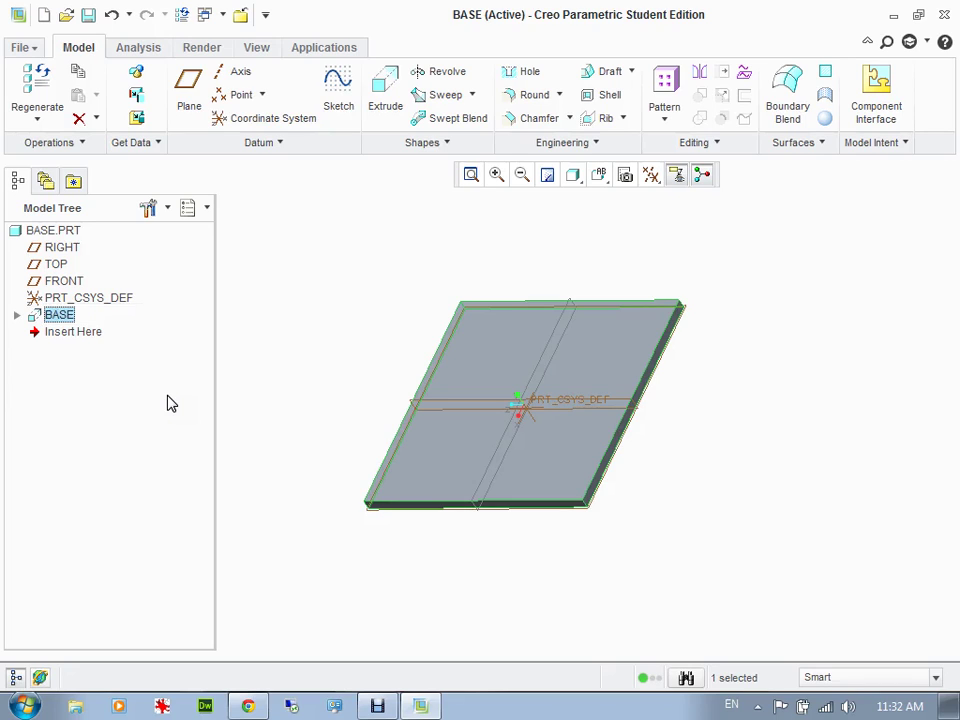
{"action": "left_click", "coordinate": [330, 366]}
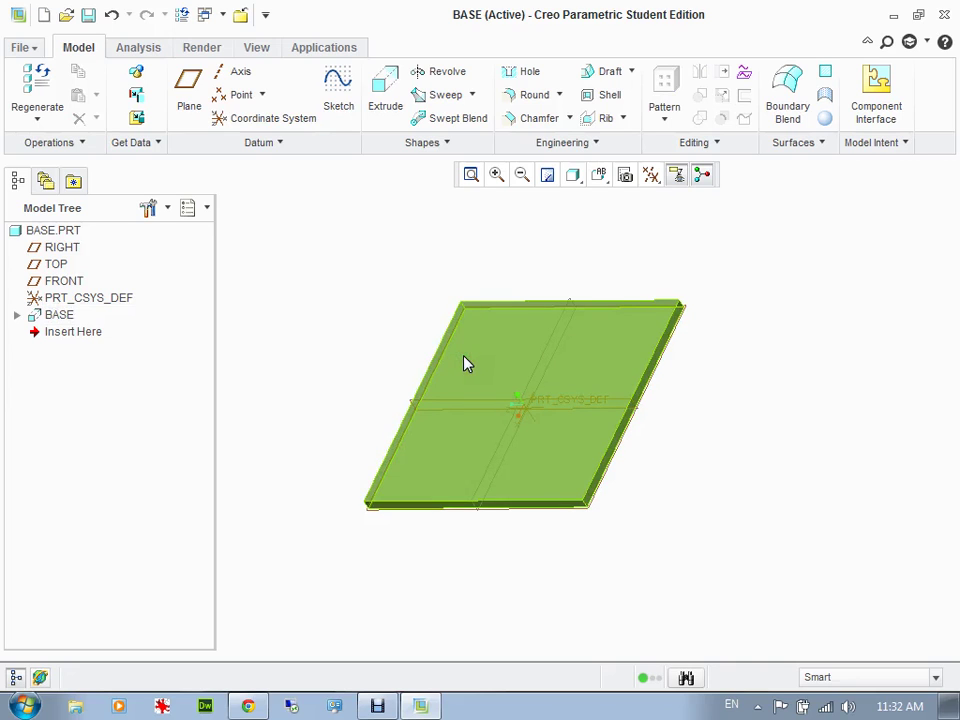
Edit the definition of the BASE feature's Section 1 and set the square's slanted side dimension to 4
{"action": "left_click", "coordinate": [16, 316]}
{"action": "left_click", "coordinate": [74, 333]}
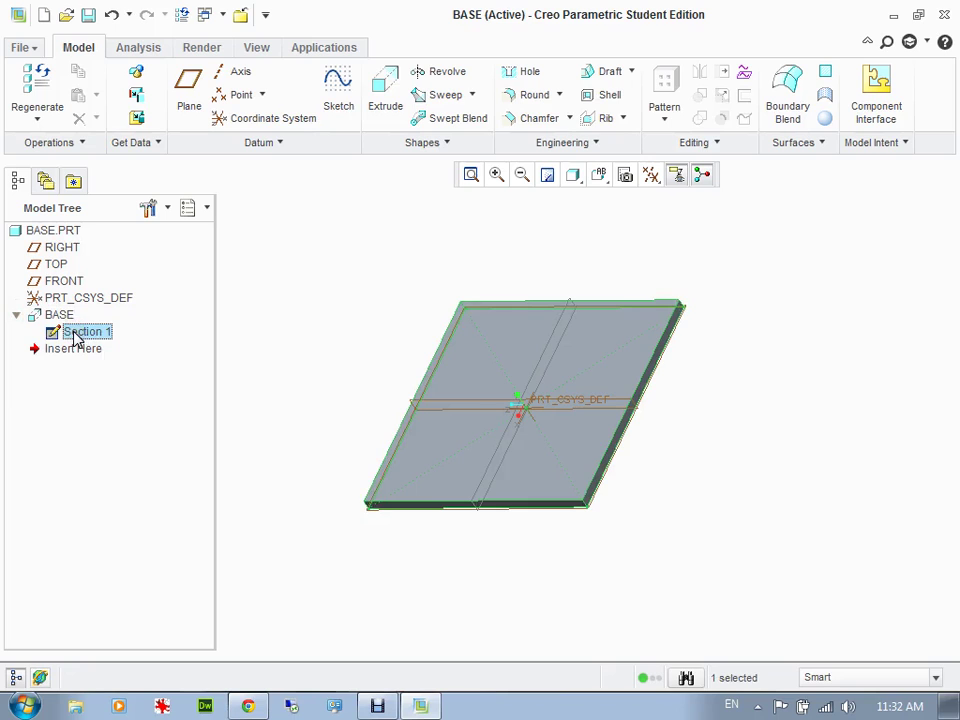
{"action": "right_click", "coordinate": [74, 334]}
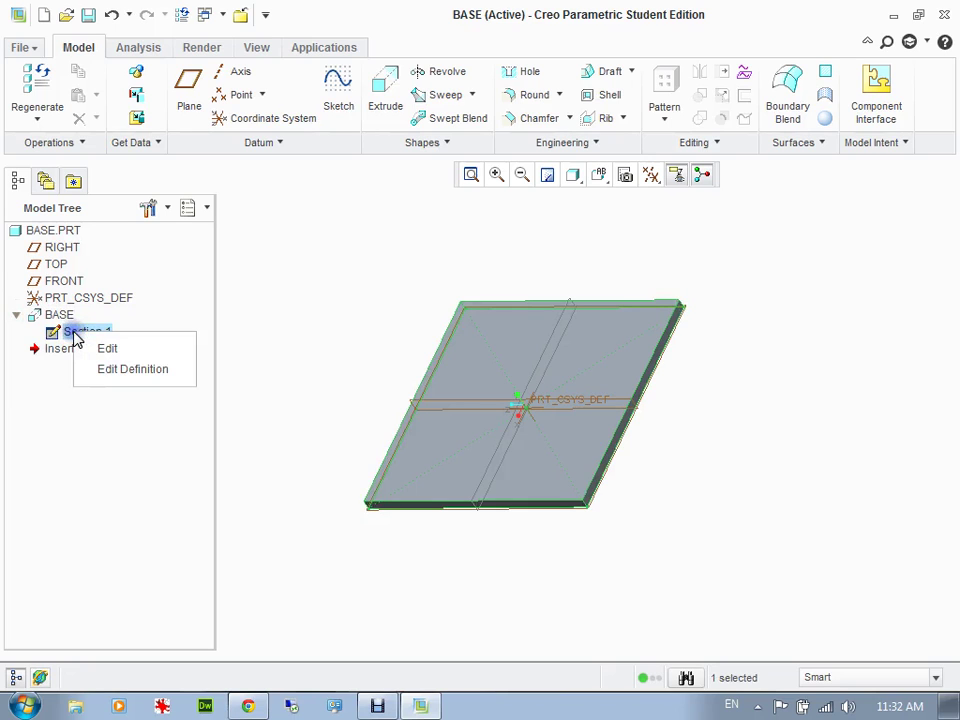
{"action": "left_click", "coordinate": [118, 370]}
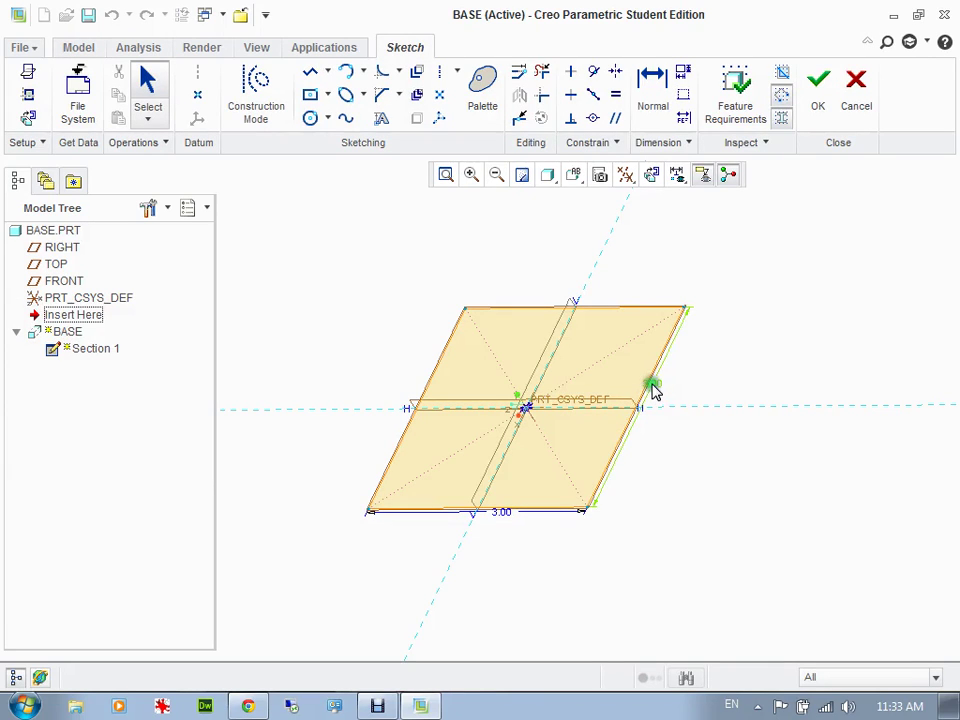
{"action": "double_click", "coordinate": [653, 386]}
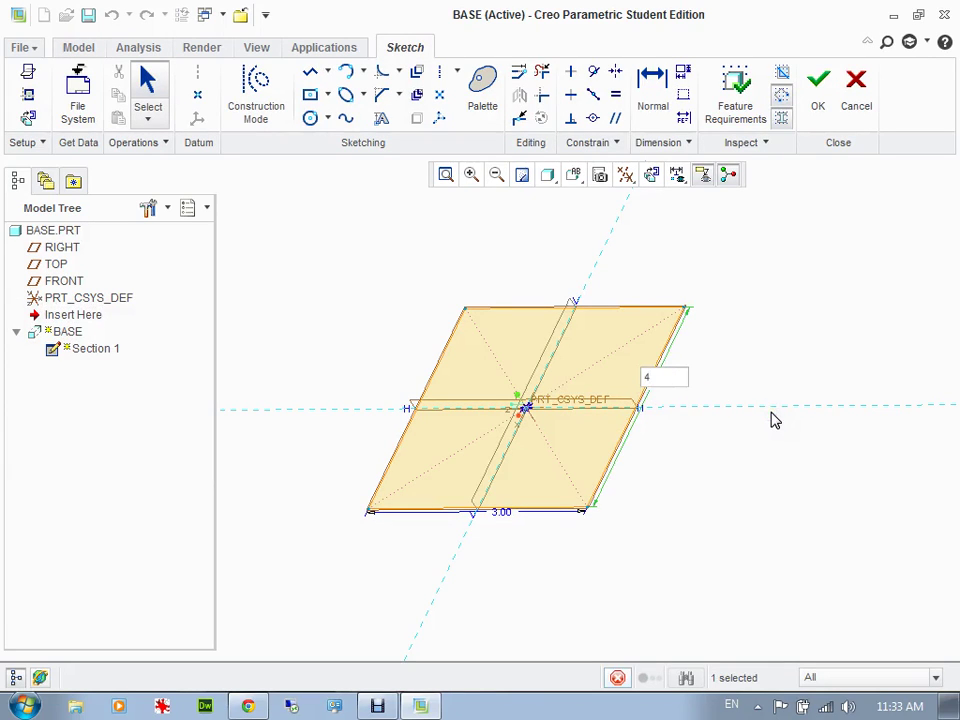
{"action": "type", "text": "4"}
{"action": "key", "text": "Return"}
Set the sketch's remaining 3.00 side dimension to 4 and finish the section
{"action": "left_click", "coordinate": [550, 541]}
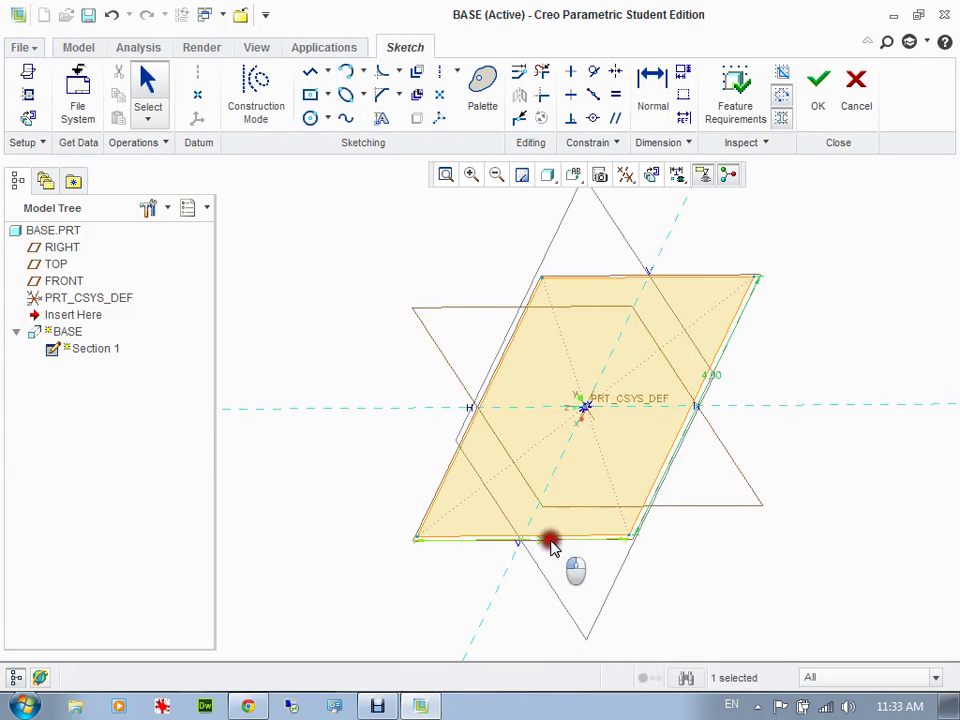
{"action": "double_click", "coordinate": [550, 539]}
{"action": "key", "text": "Return"}
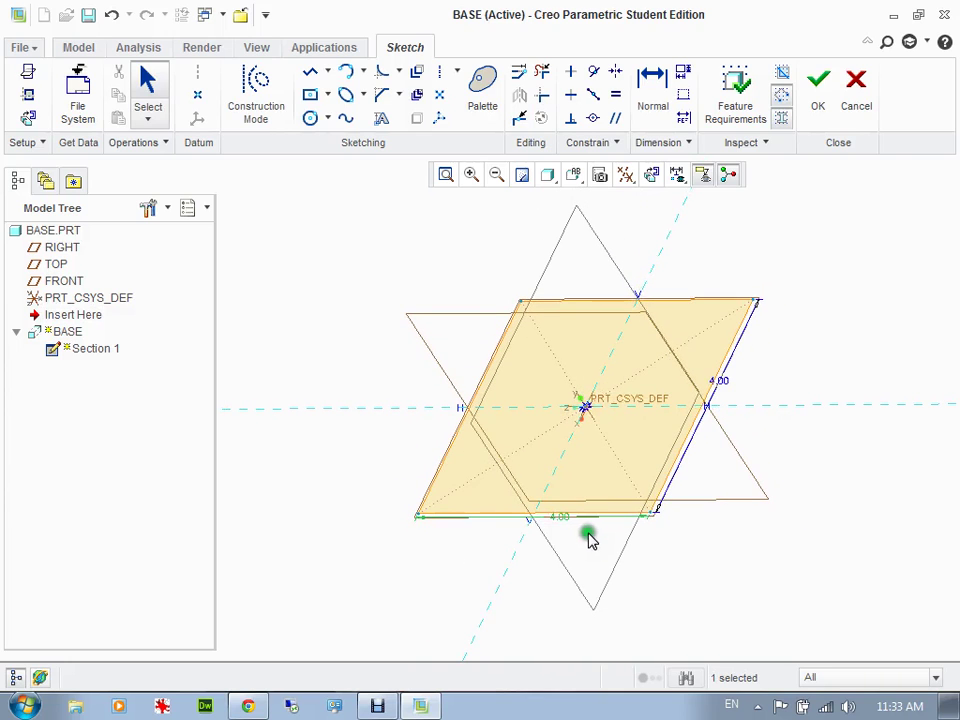
{"action": "left_click", "coordinate": [817, 92]}
{"action": "left_click", "coordinate": [349, 364]}
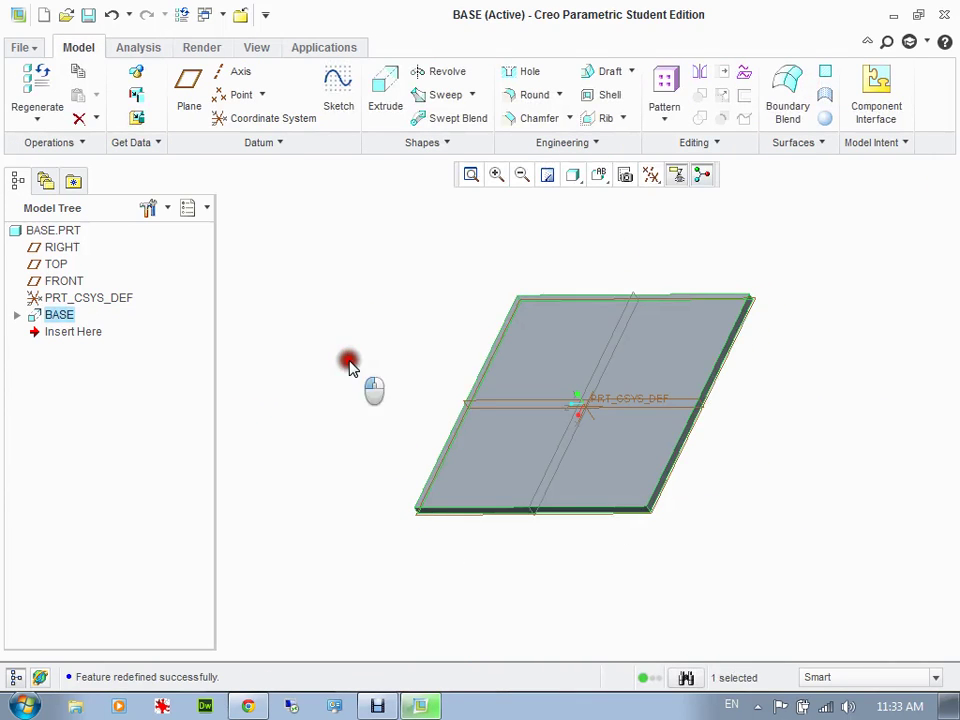
{"action": "mouse_move", "coordinate": [386, 360]}
{"action": "middle_mouse_down"}
{"action": "mouse_move", "coordinate": [371, 334]}
{"action": "mouse_move", "coordinate": [422, 371]}
{"action": "mouse_move", "coordinate": [405, 354]}
{"action": "middle_mouse_up"}
{"action": "left_click", "coordinate": [444, 469]}
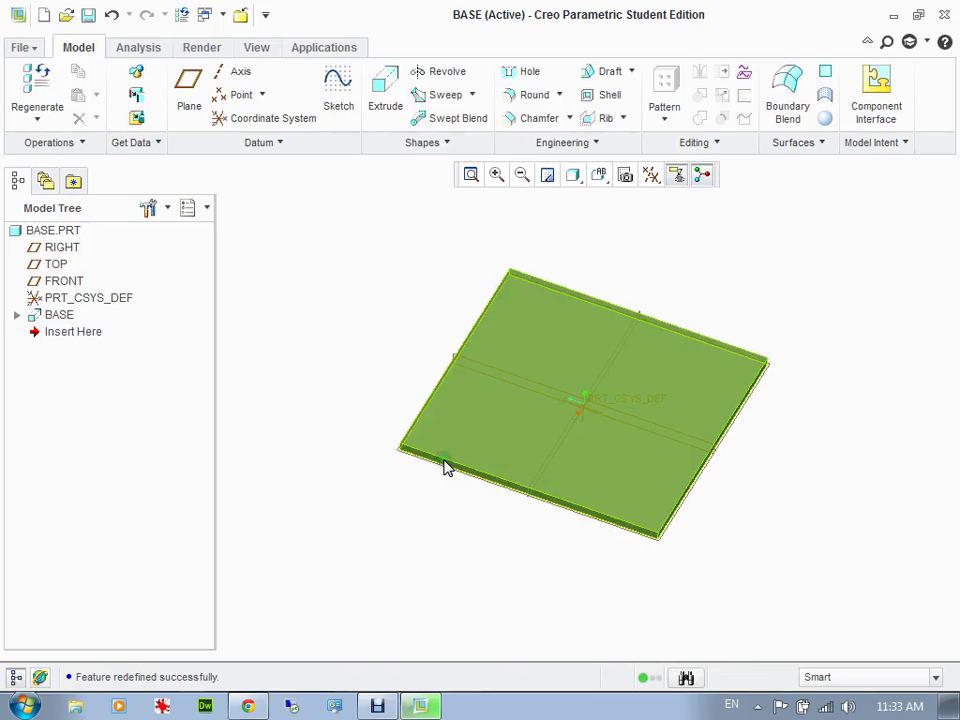
Redefine the BASE extrusion with a depth of 0.25
{"action": "left_click", "coordinate": [50, 302]}
{"action": "left_click", "coordinate": [57, 316]}
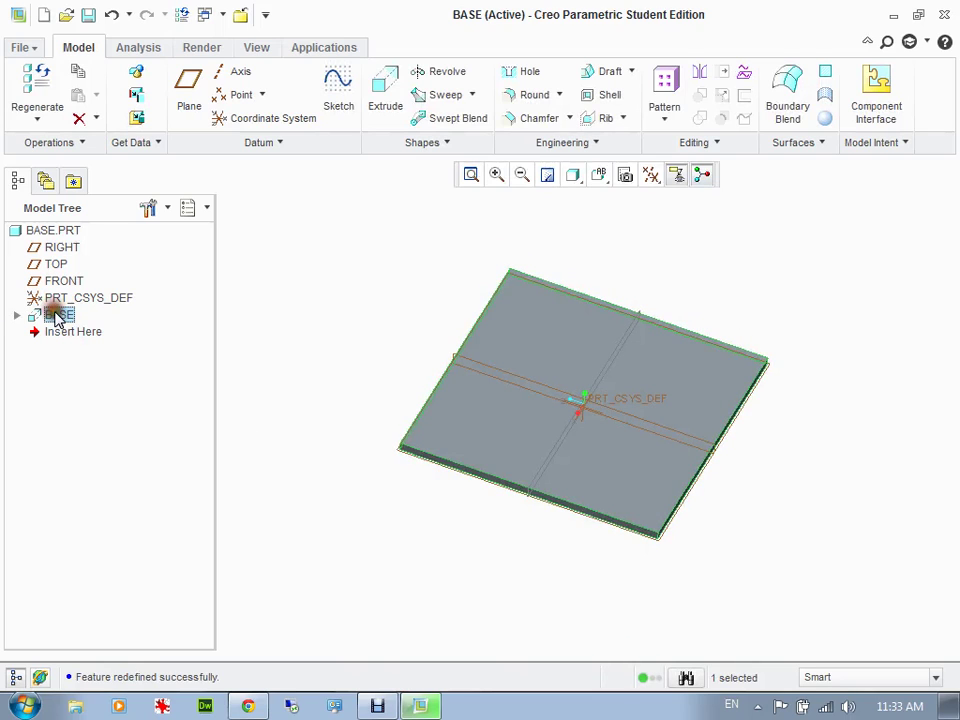
{"action": "right_click", "coordinate": [57, 318]}
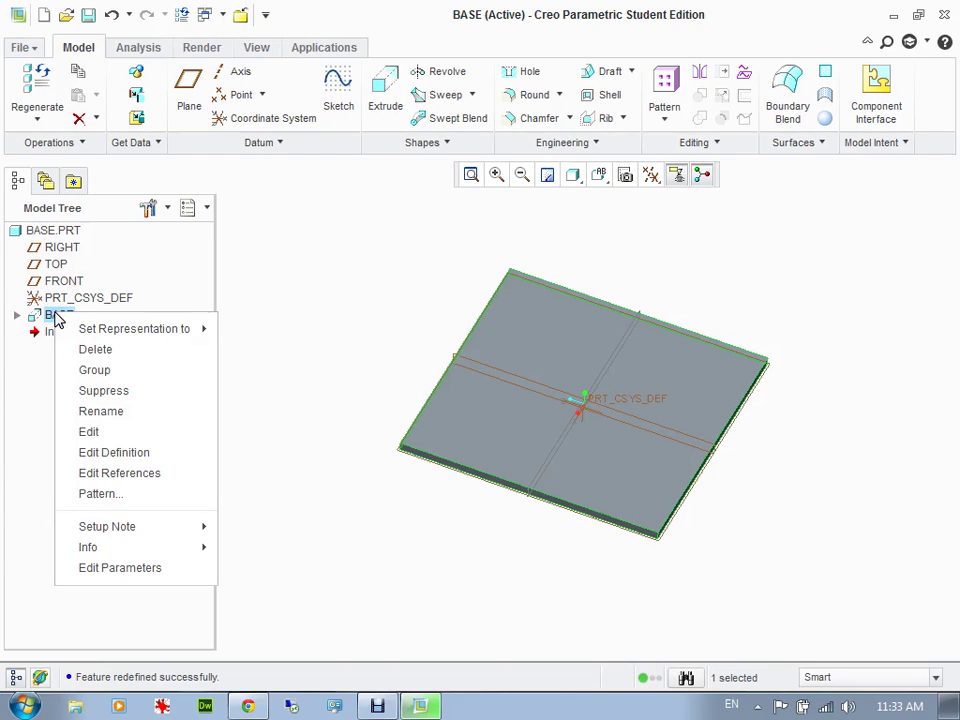
{"action": "left_click", "coordinate": [105, 454]}
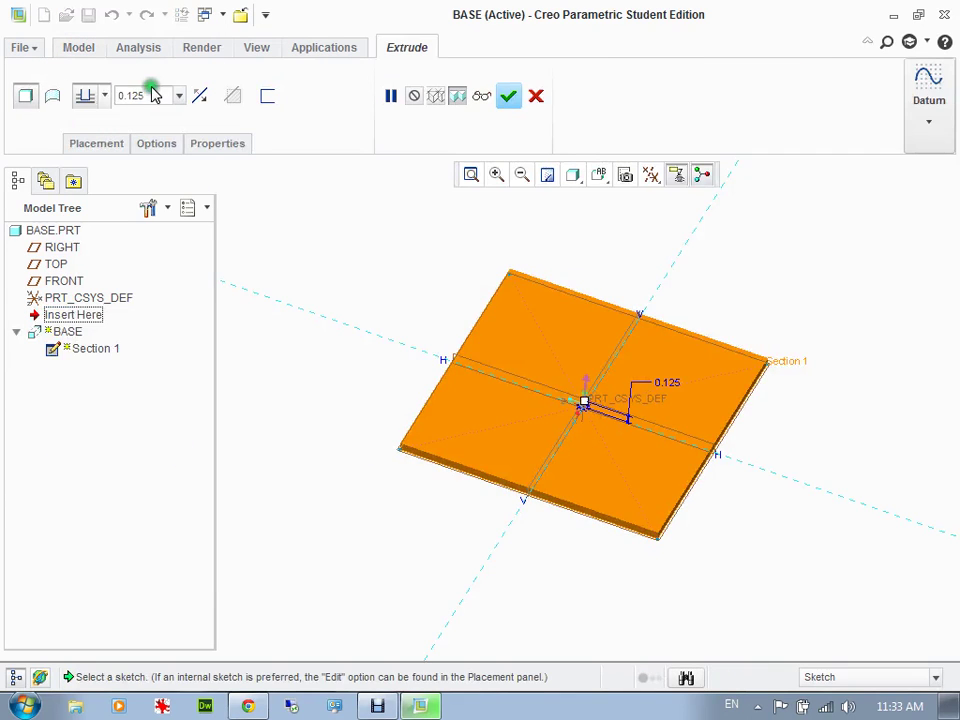
{"action": "double_click", "coordinate": [153, 94]}
{"action": "key", "text": "BackSpace"}
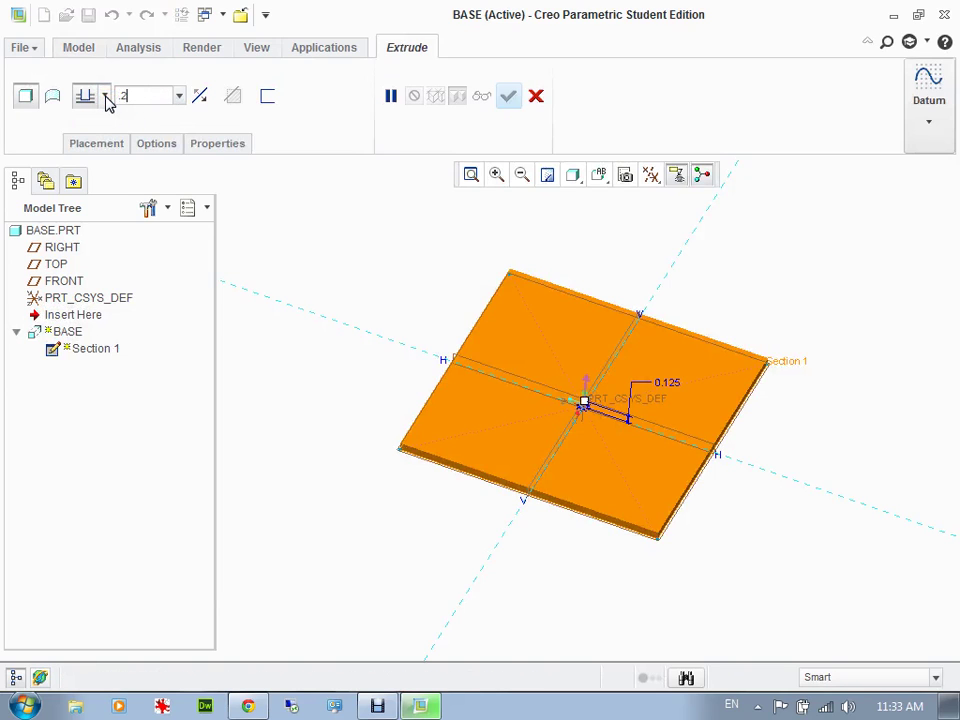
{"action": "key", "text": "Return"}
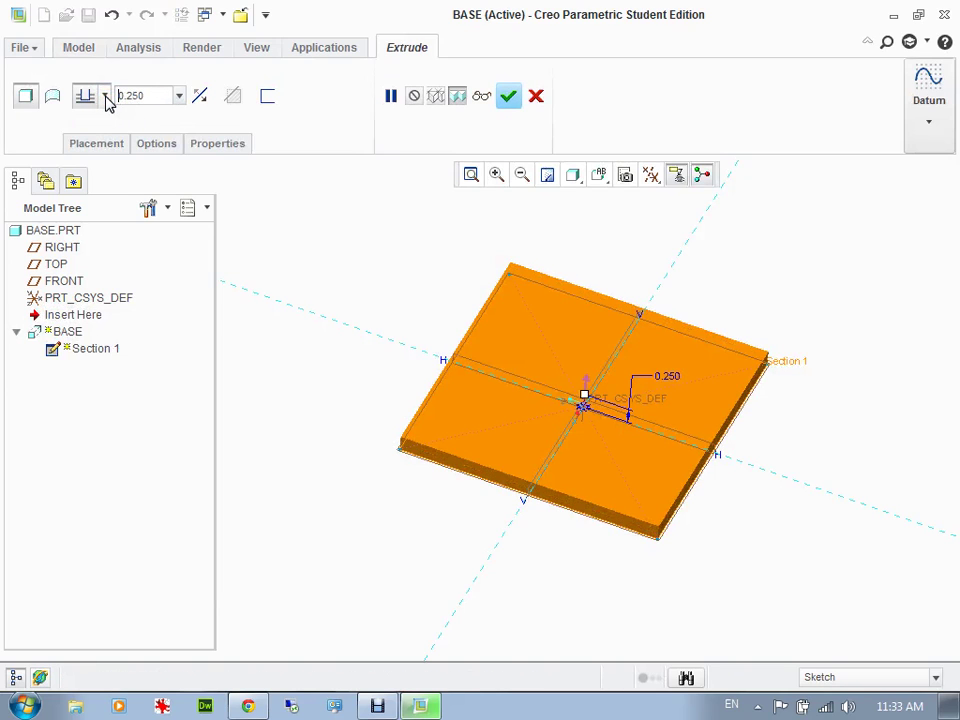
{"action": "left_click", "coordinate": [507, 96]}
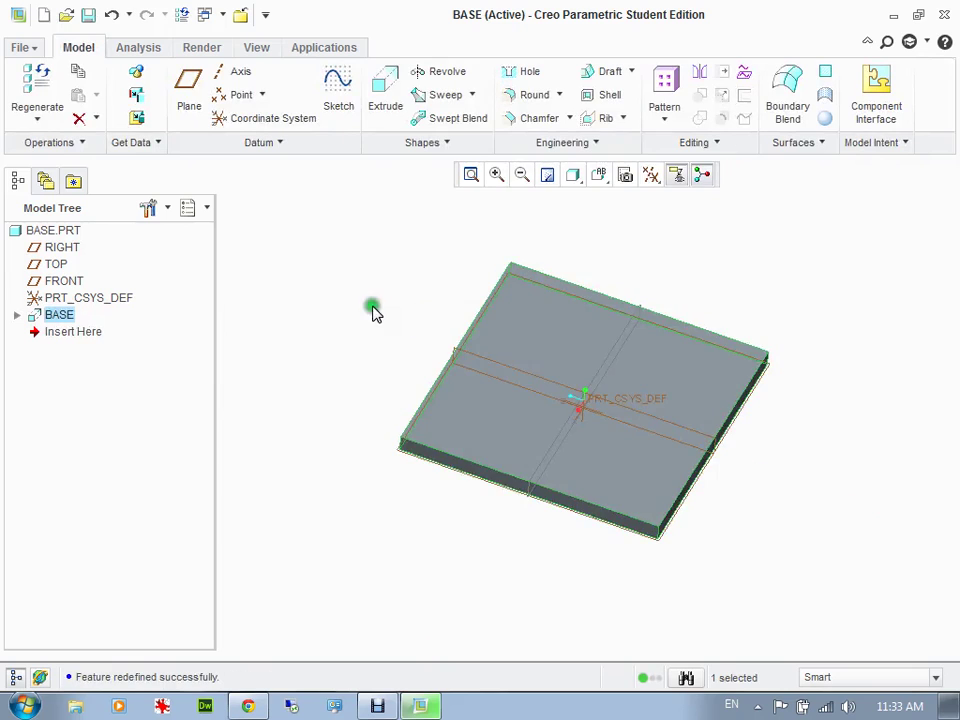
{"action": "mouse_move", "coordinate": [372, 306]}
{"action": "middle_mouse_down"}
{"action": "mouse_move", "coordinate": [375, 268]}
{"action": "mouse_move", "coordinate": [368, 297]}
{"action": "middle_mouse_up"}
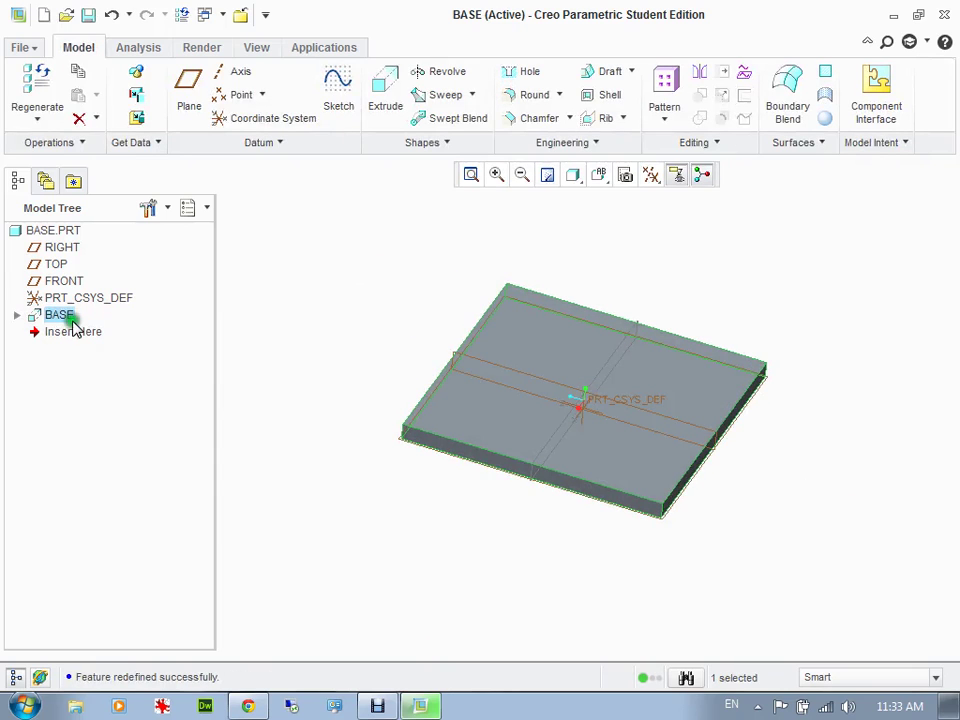
Redefine the BASE extrusion again and set its depth to 0.125
{"action": "right_click", "coordinate": [55, 318]}
{"action": "left_click", "coordinate": [98, 452]}
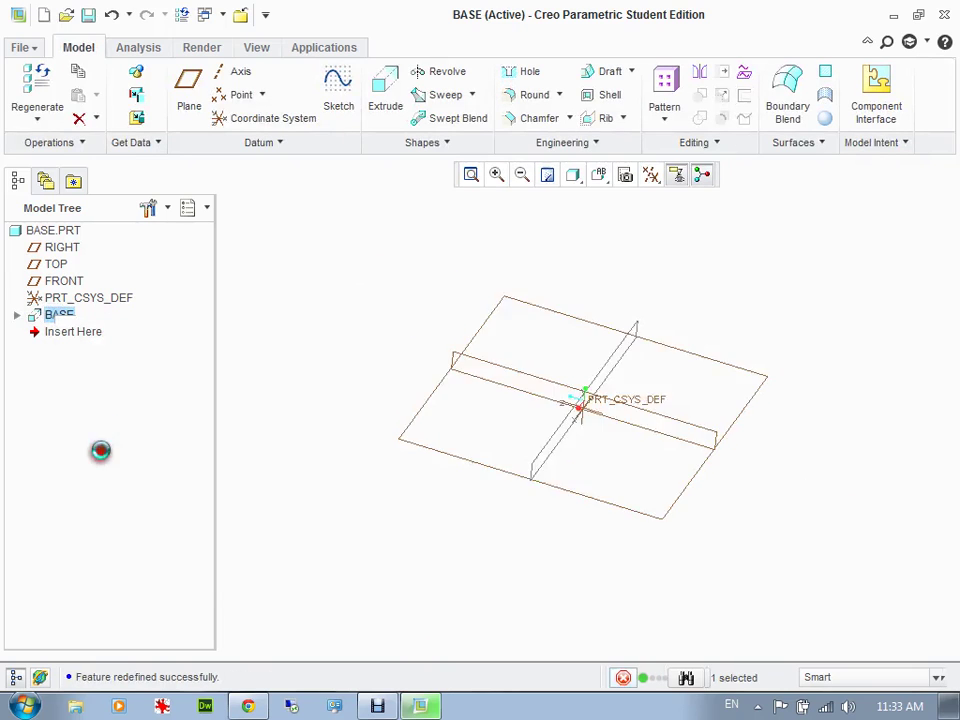
{"action": "left_click_drag", "start_coordinate": [154, 95], "coordinate": [78, 92]}
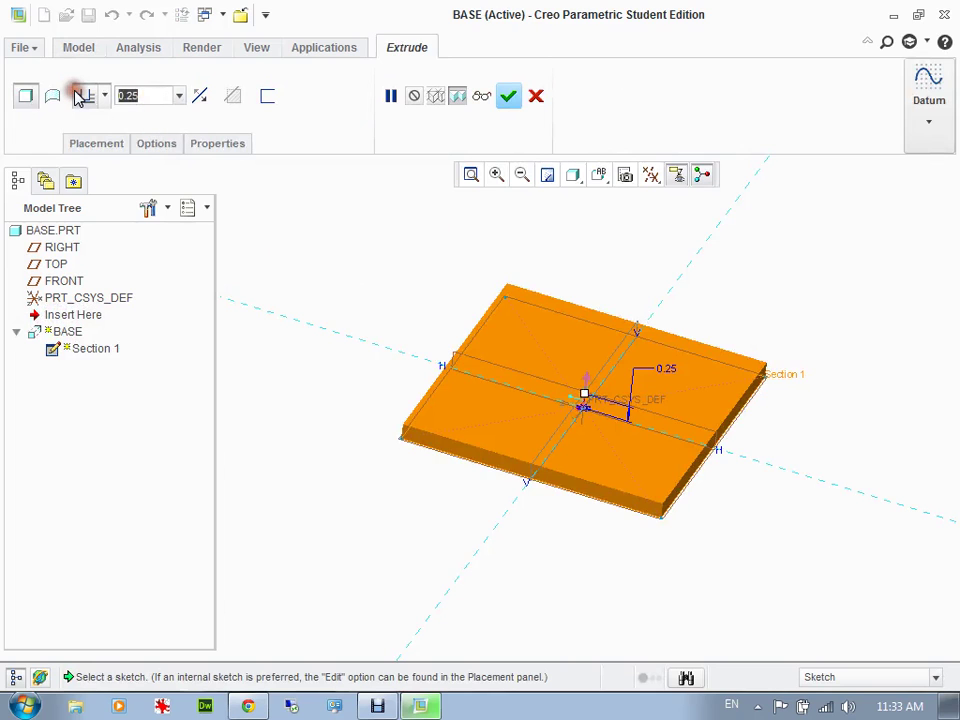
{"action": "type", "text": ".125"}
{"action": "key", "text": "Return"}
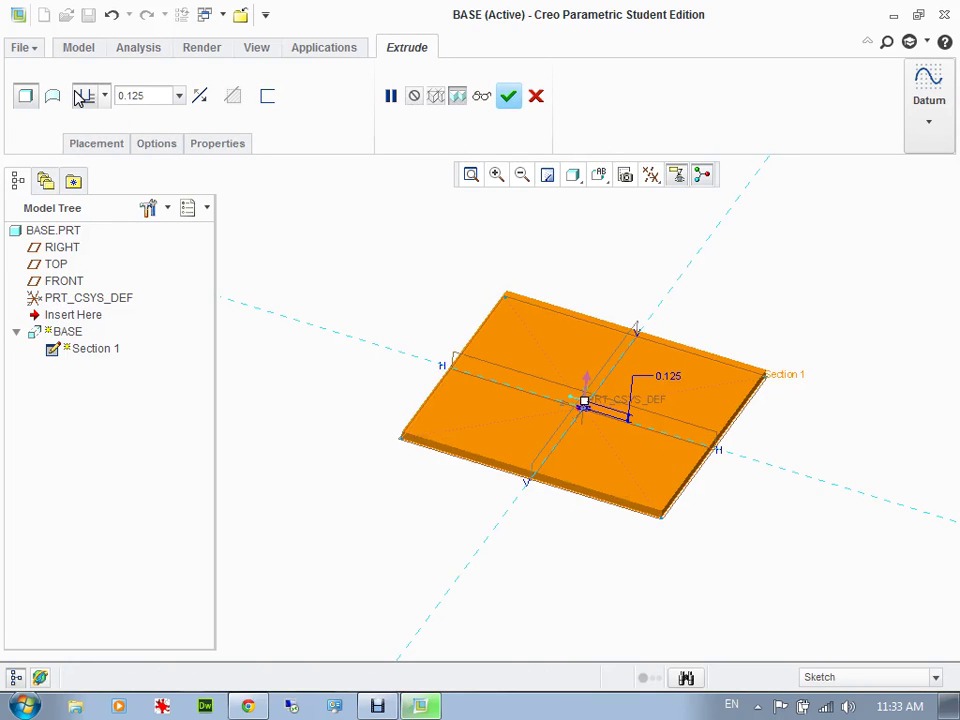
{"action": "left_click", "coordinate": [509, 95]}
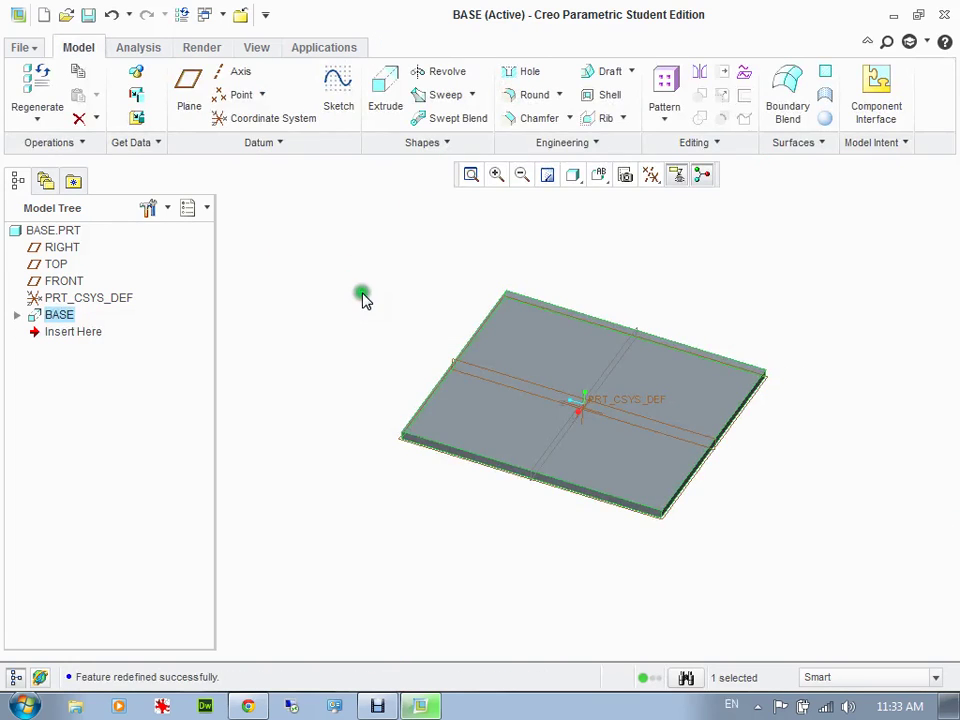
Save the BASE part in the basic laser case folder
{"action": "scroll", "coordinate": [367, 313], "scroll_direction": "up", "scroll_amount": 1}
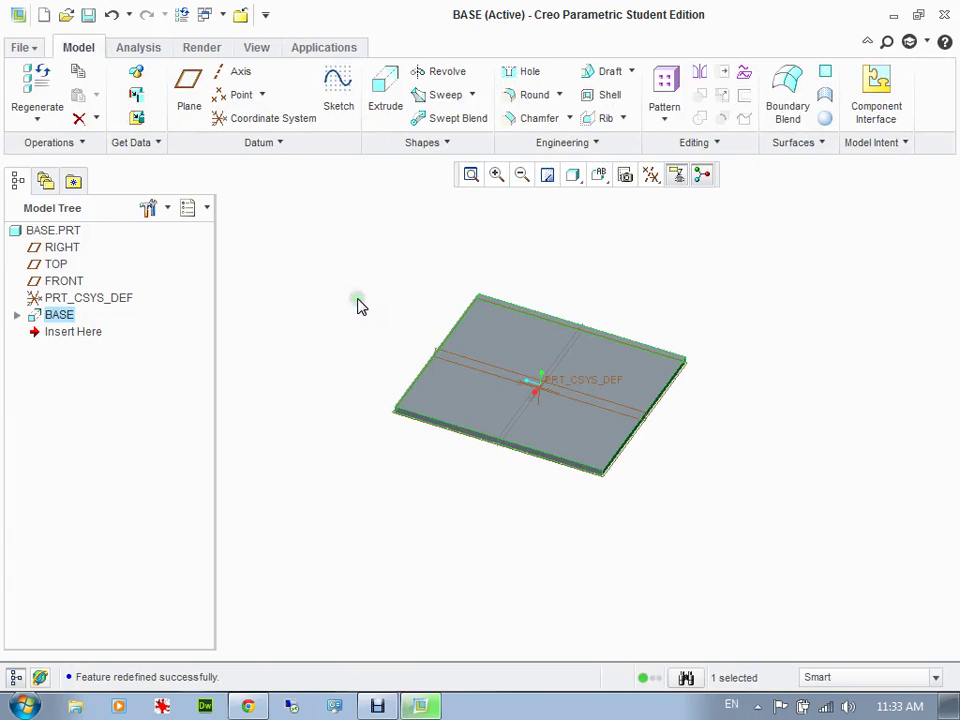
{"action": "middle_click_drag", "start_coordinate": [433, 313], "coordinate": [372, 343]}
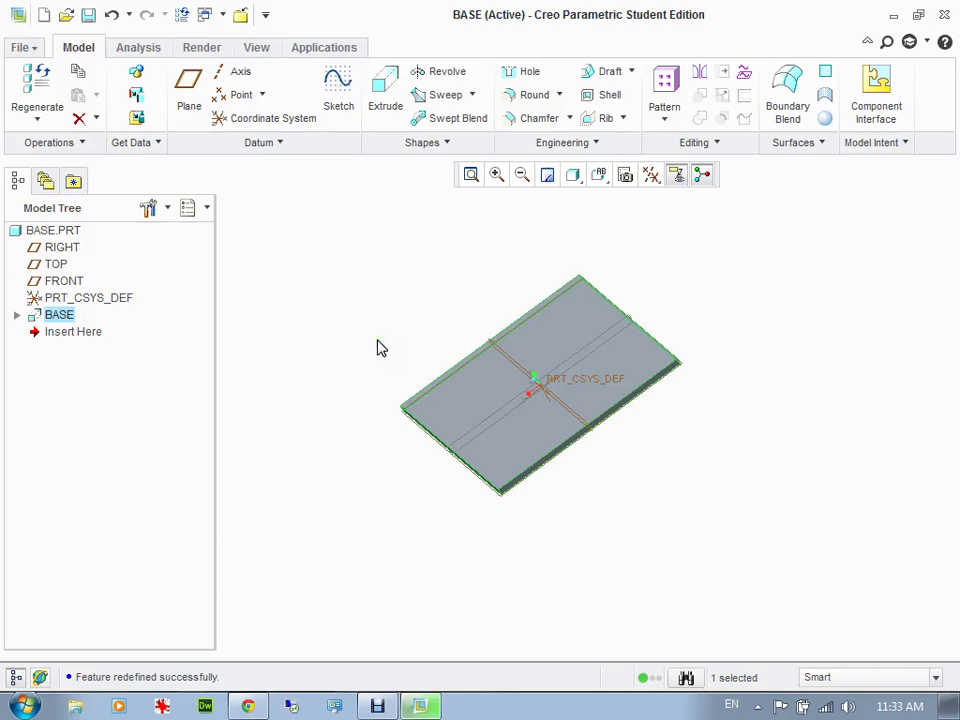
{"action": "left_click", "coordinate": [88, 14]}
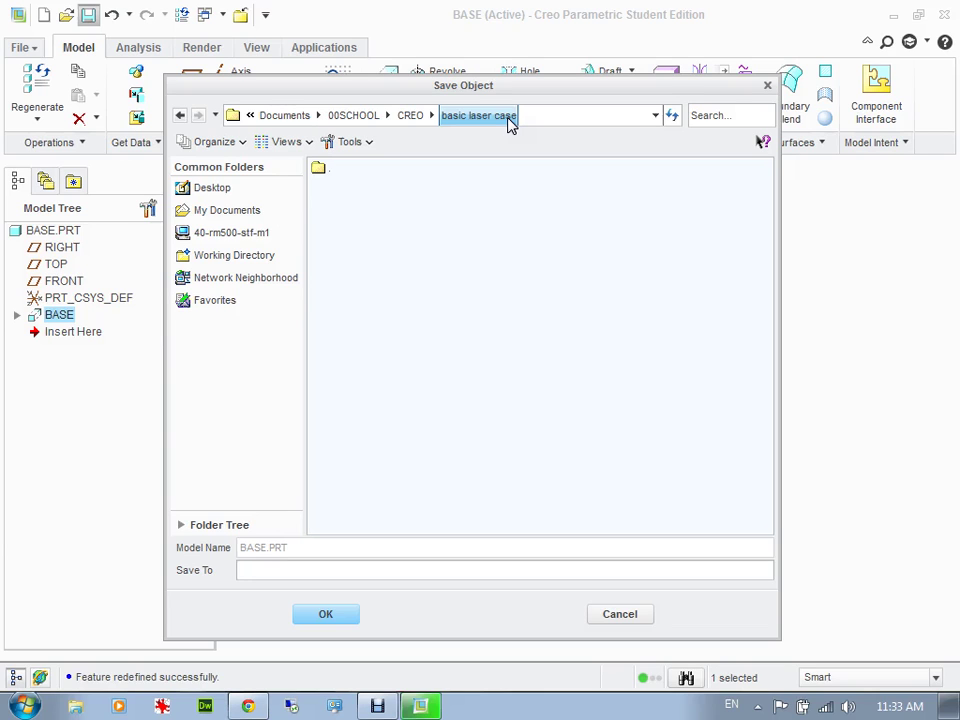
{"action": "left_click", "coordinate": [323, 615]}
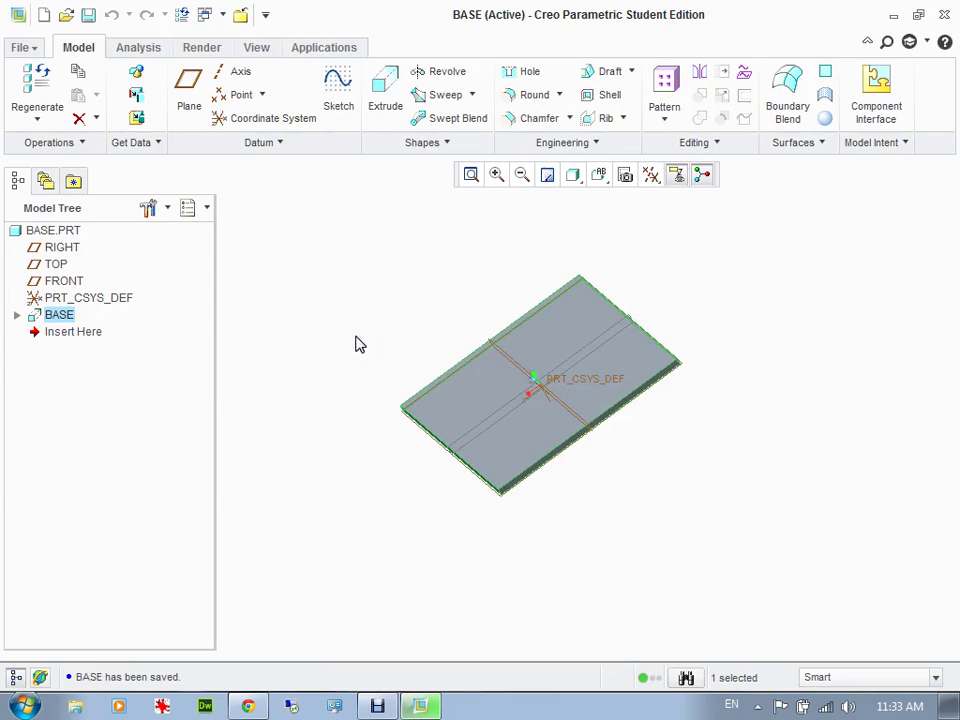
{"action": "left_click", "coordinate": [317, 326]}
{"action": "left_click", "coordinate": [322, 327]}
{"action": "left_click", "coordinate": [305, 235]}
{"action": "left_click", "coordinate": [295, 277]}
{"action": "left_click", "coordinate": [296, 284]}
{"action": "left_click", "coordinate": [305, 282]}
Create a new solid part named side with the default template
{"action": "left_click", "coordinate": [40, 18]}
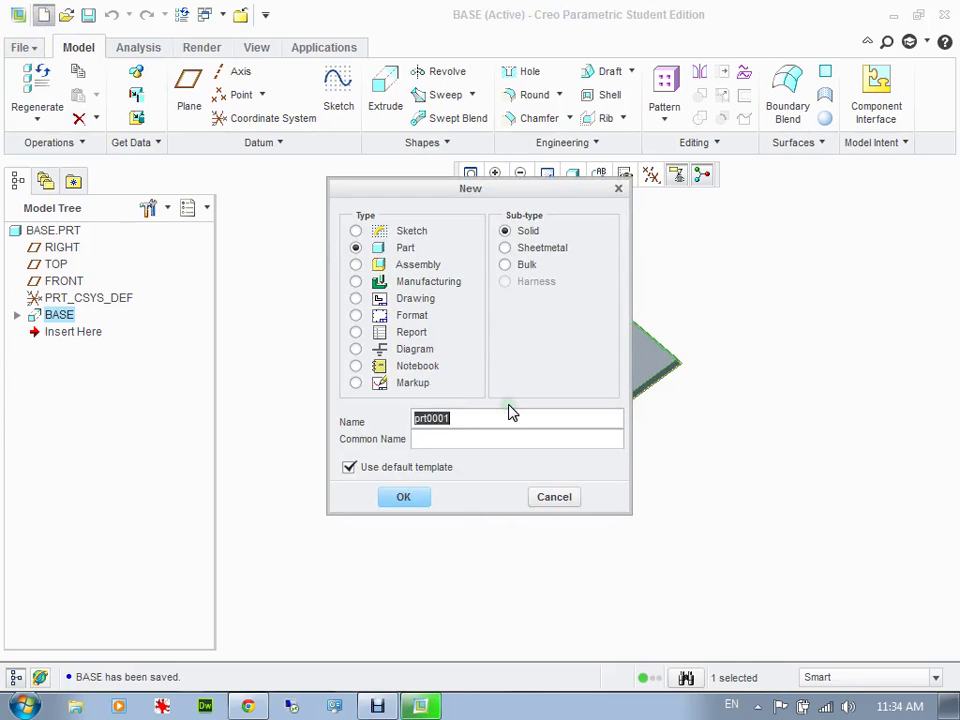
{"action": "type", "text": "side"}
{"action": "key", "text": "Return"}
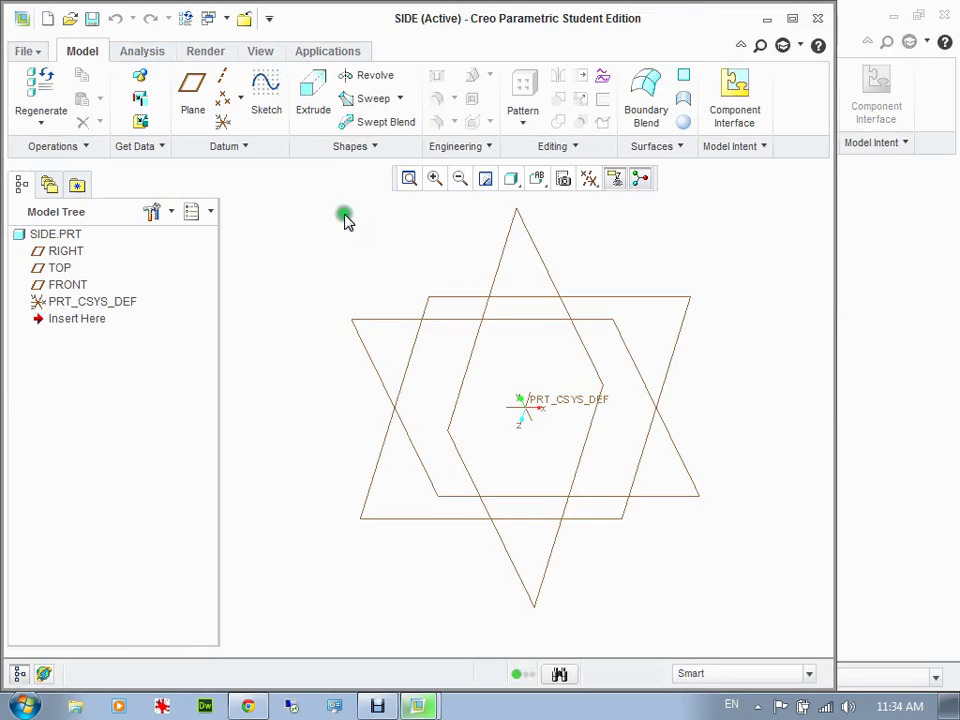
Start an extrusion on the TOP plane and sketch a center rectangle about 145 wide at the origin, in the 2D sketch view
{"action": "left_click", "coordinate": [459, 298]}
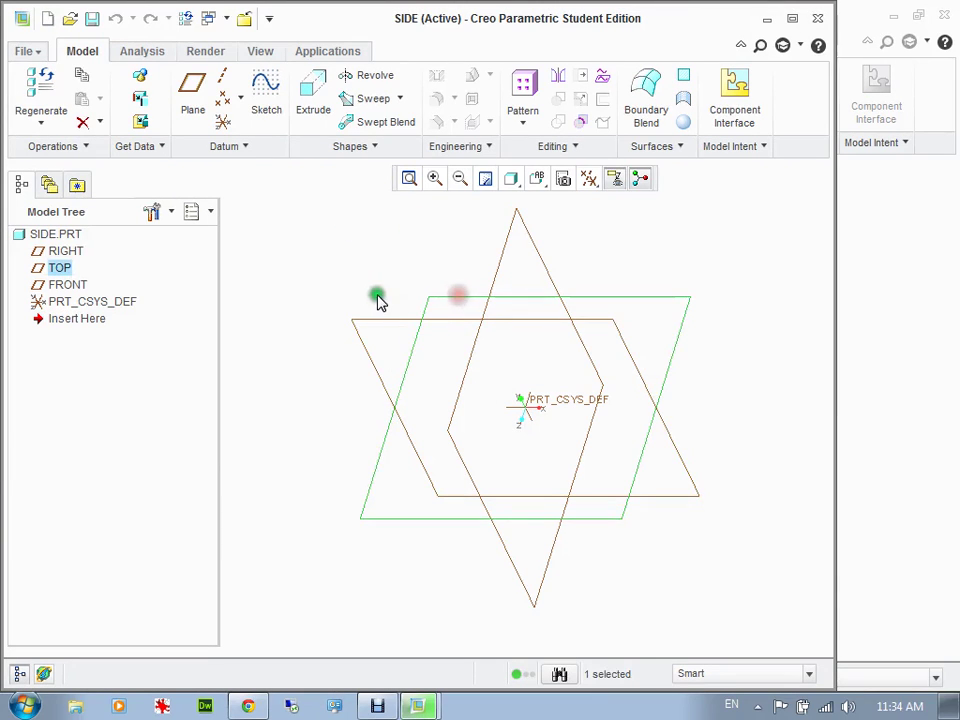
{"action": "left_click", "coordinate": [313, 88]}
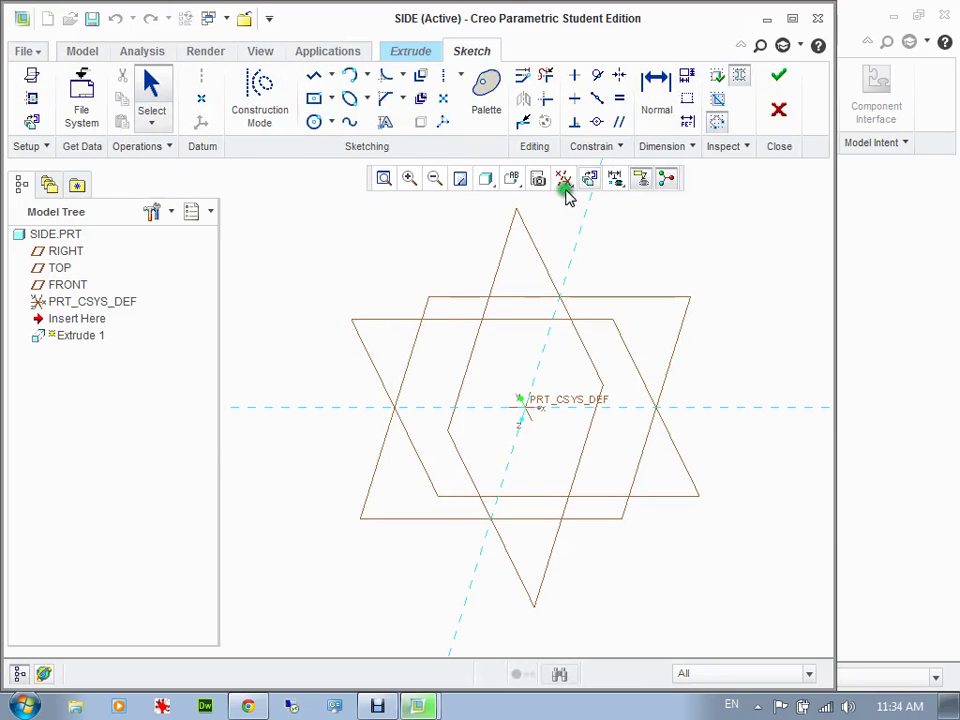
{"action": "left_click", "coordinate": [589, 178]}
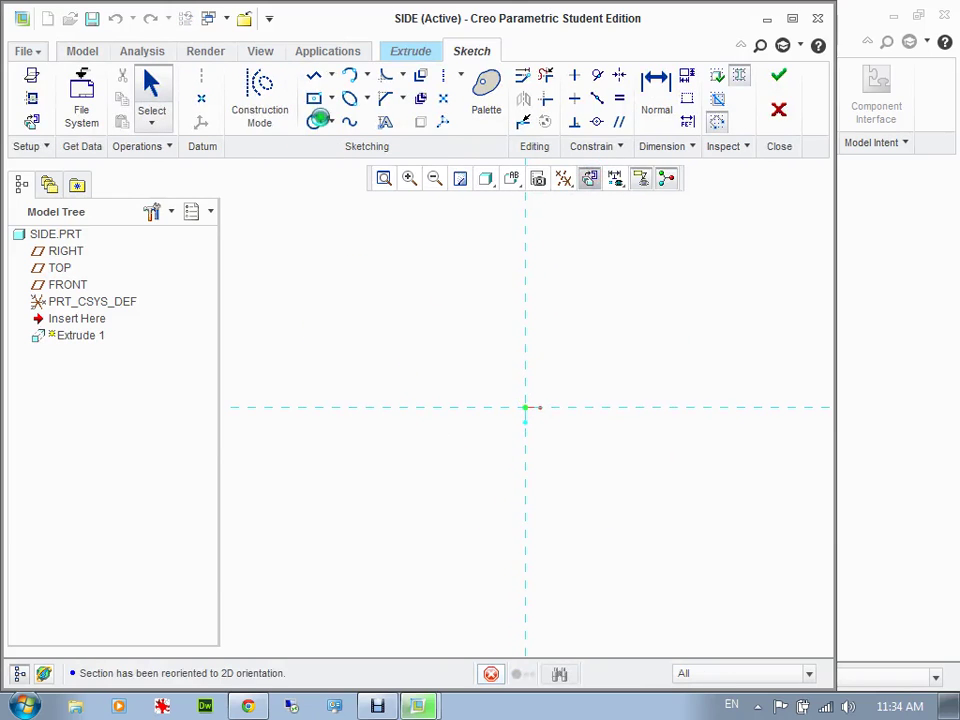
{"action": "left_click", "coordinate": [313, 98]}
{"action": "left_click", "coordinate": [525, 407]}
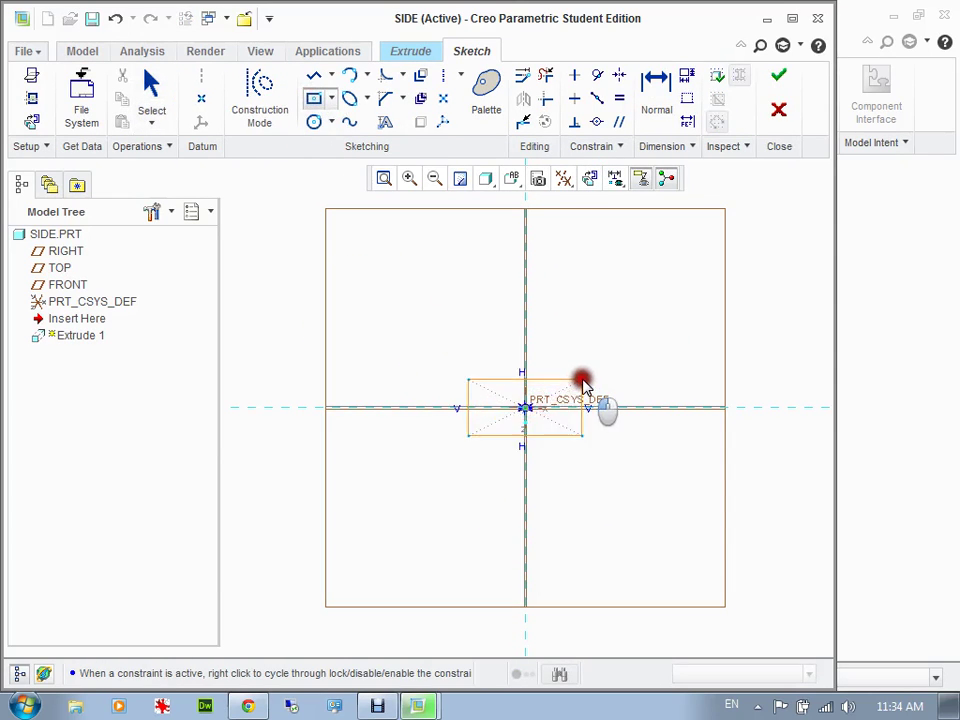
{"action": "left_click", "coordinate": [583, 383]}
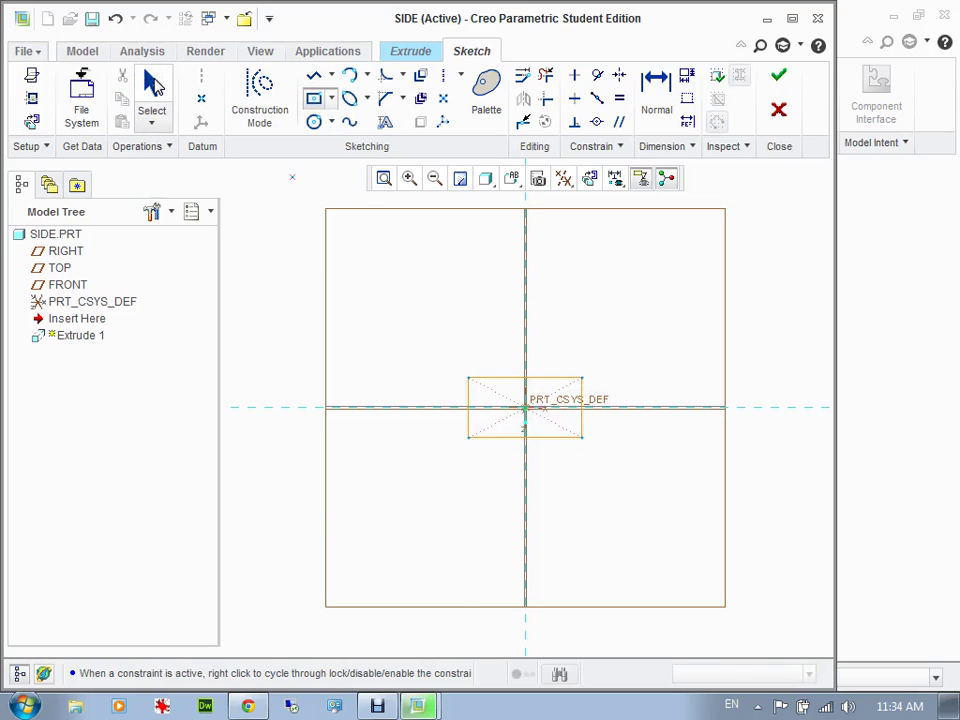
Set the side sketch rectangle's width to 4 and its height to 2
{"action": "left_click", "coordinate": [153, 85]}
{"action": "double_click", "coordinate": [507, 366]}
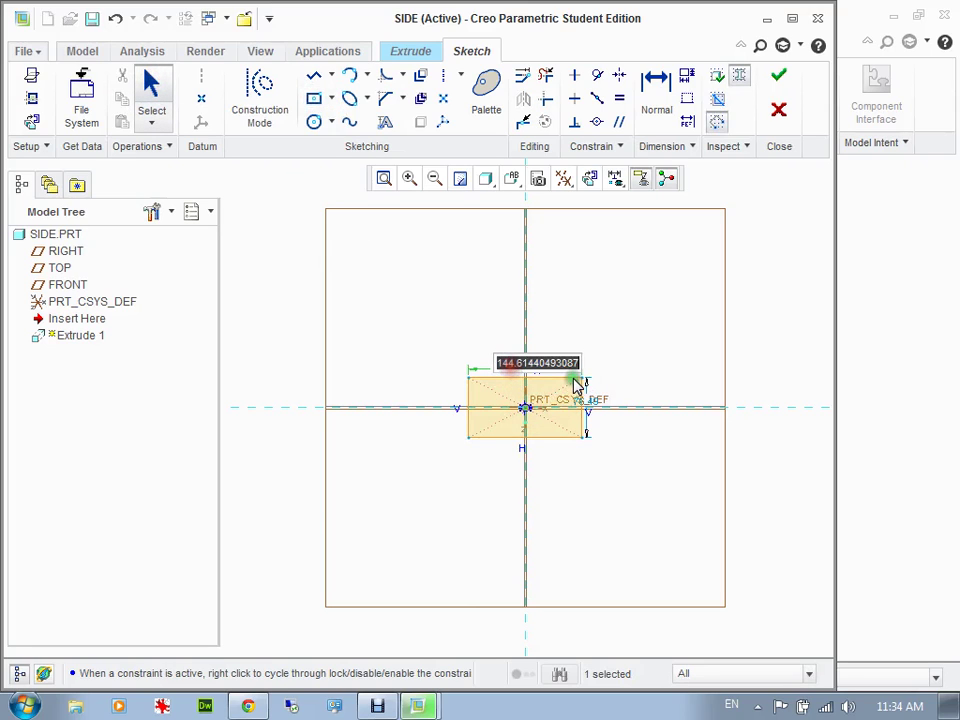
{"action": "type", "text": "4"}
{"action": "key", "text": "Return"}
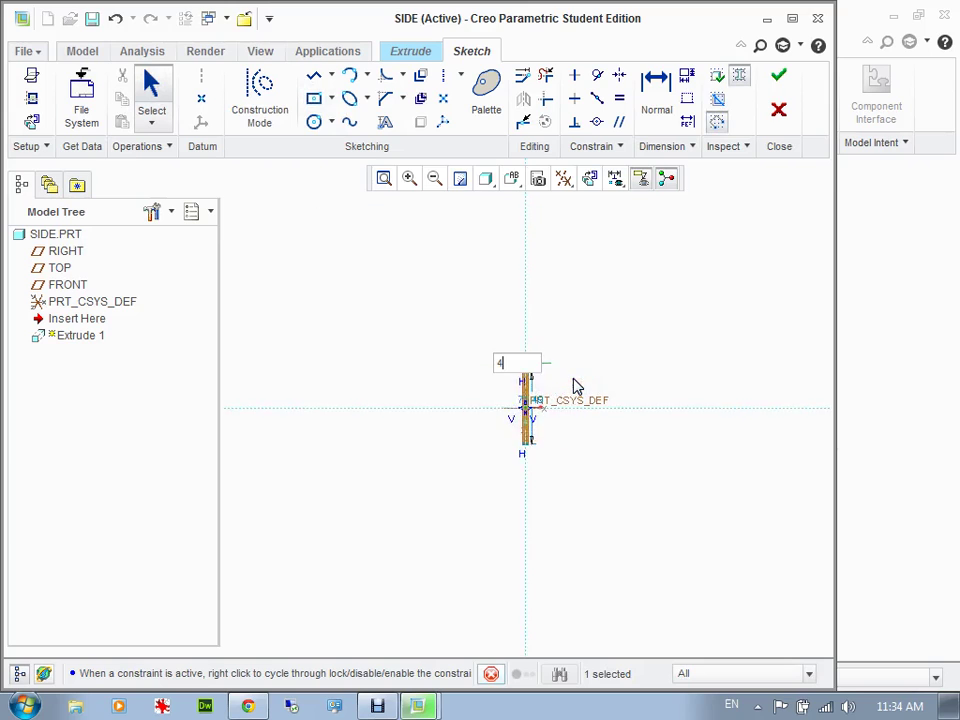
{"action": "left_click", "coordinate": [492, 350]}
{"action": "double_click", "coordinate": [536, 366]}
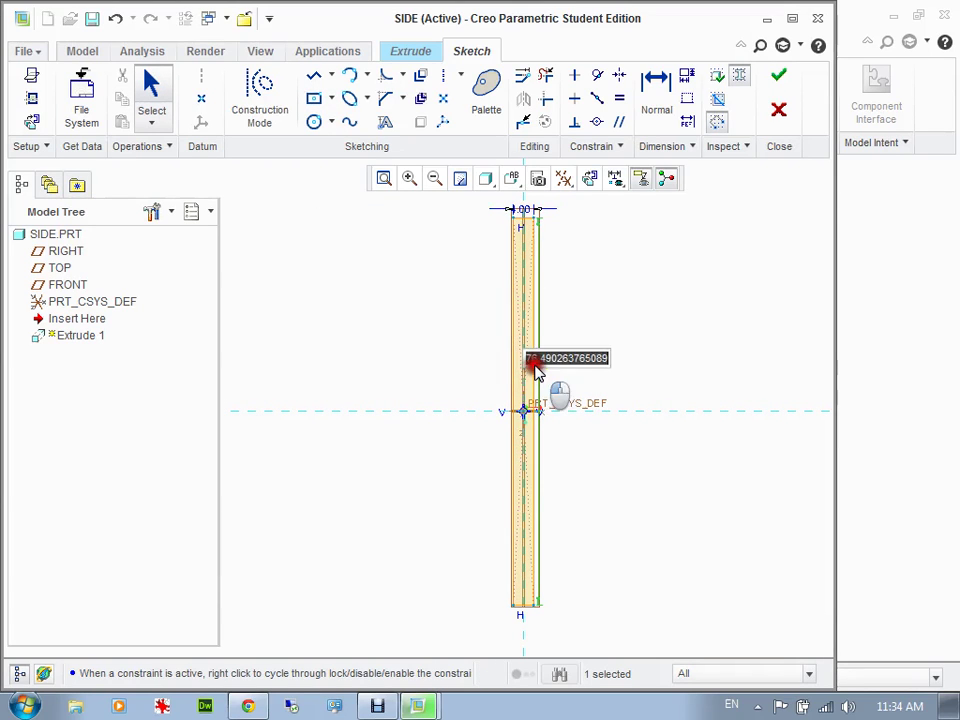
{"action": "type", "text": "2"}
{"action": "key", "text": "Return"}
{"action": "left_click", "coordinate": [604, 313]}
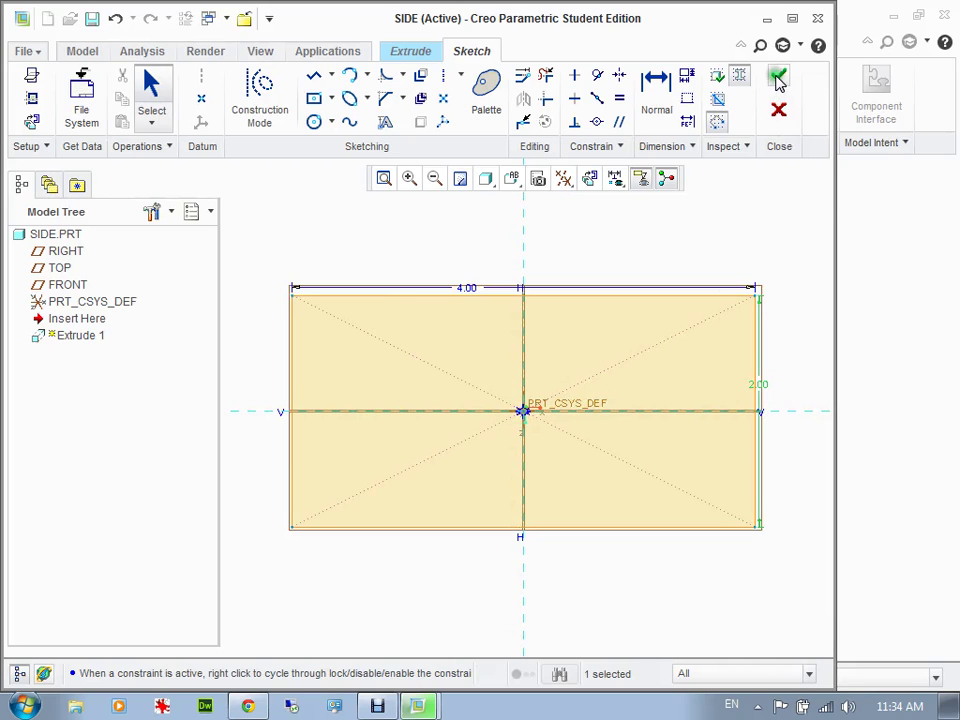
Maximize the part window, accept the rectangle sketch and extrude it to a depth of 0.125
{"action": "left_click", "coordinate": [793, 18]}
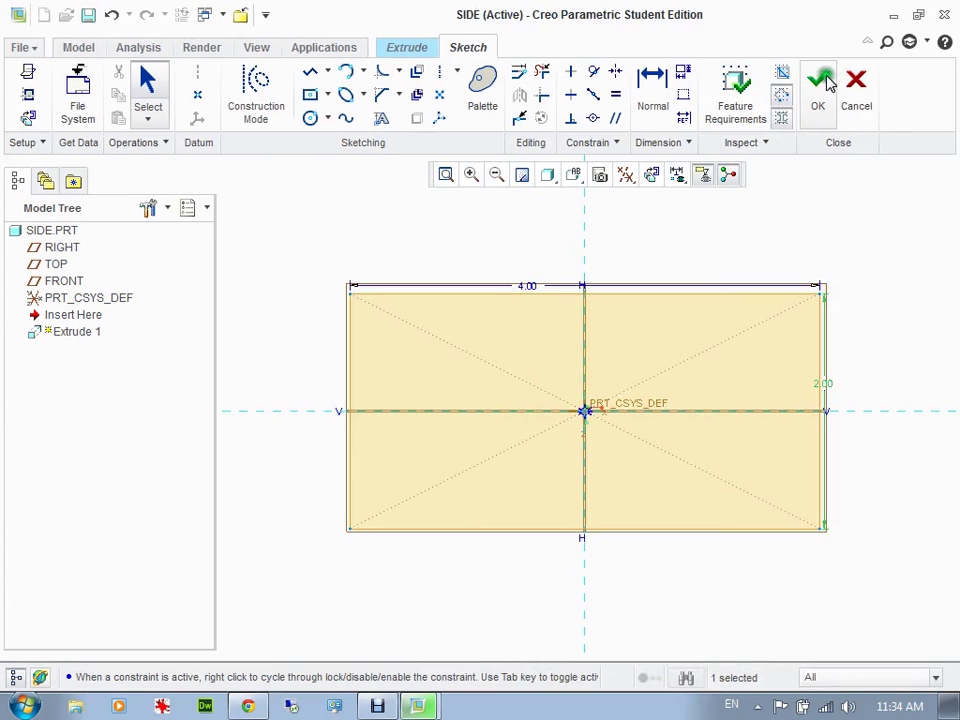
{"action": "left_click", "coordinate": [826, 84]}
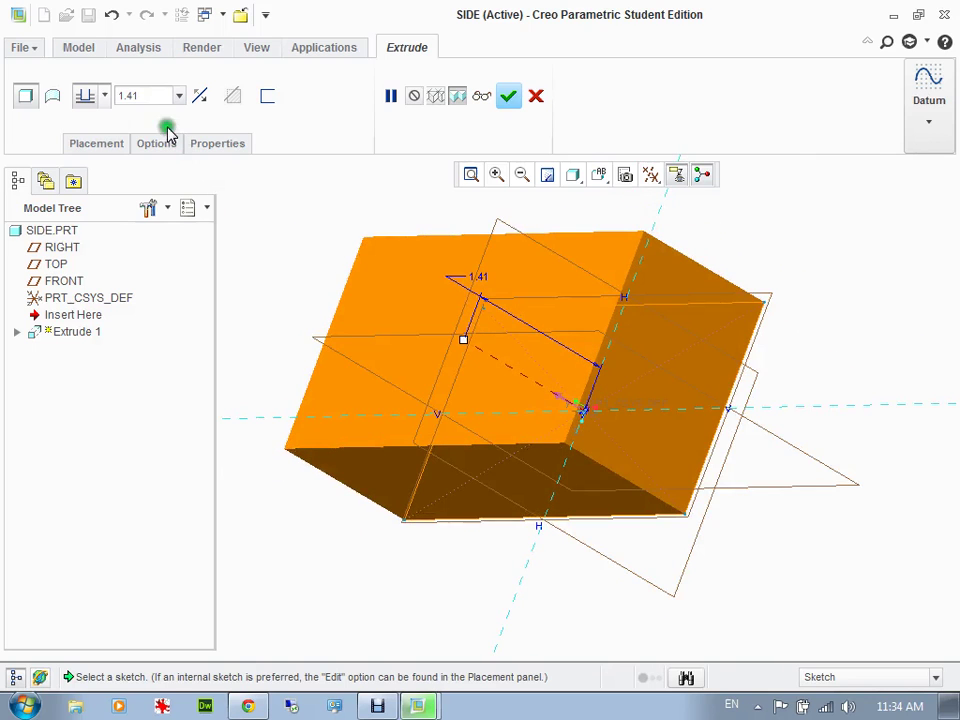
{"action": "left_click_drag", "start_coordinate": [151, 95], "coordinate": [36, 67]}
{"action": "type", "text": "12"}
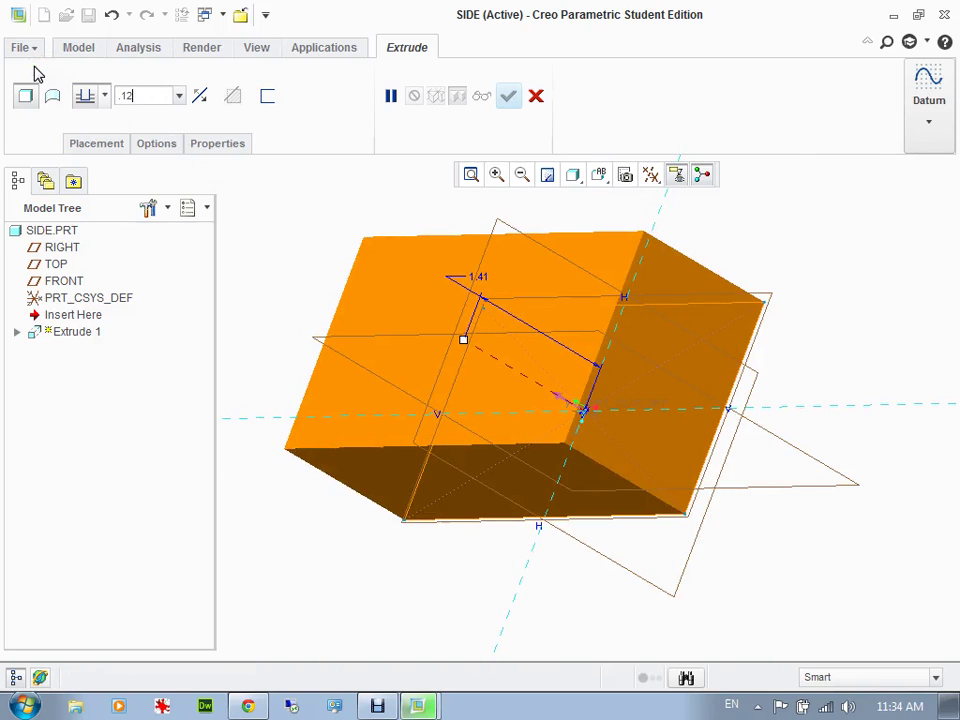
{"action": "type", "text": "5"}
{"action": "key", "text": "Return"}
{"action": "left_click", "coordinate": [508, 97]}
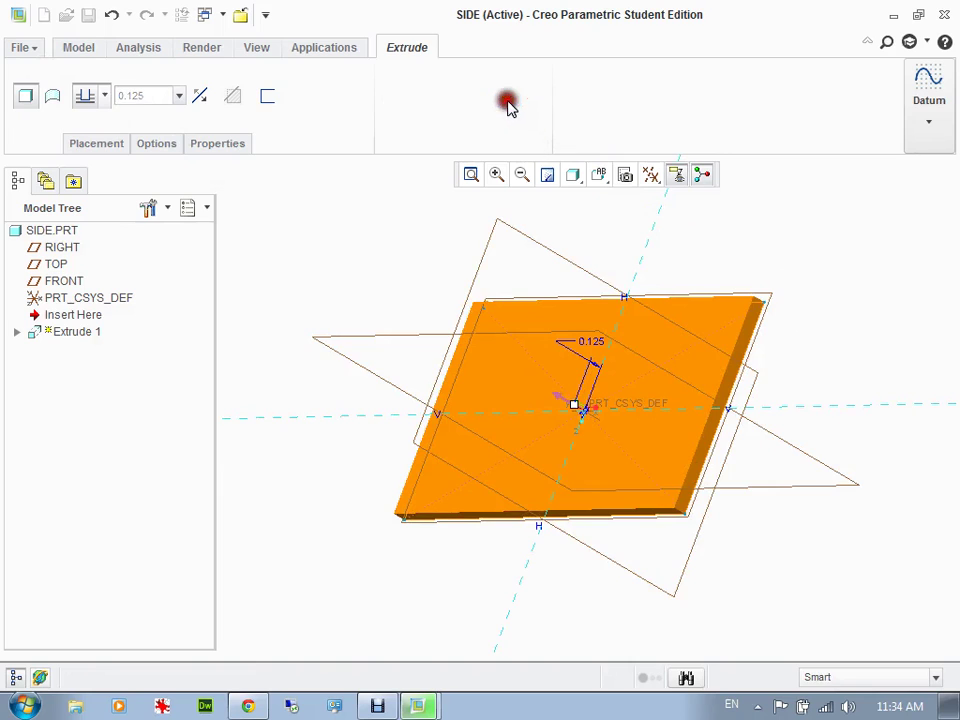
Save the SIDE part in the basic laser case folder and clear the selection
{"action": "left_click", "coordinate": [87, 15]}
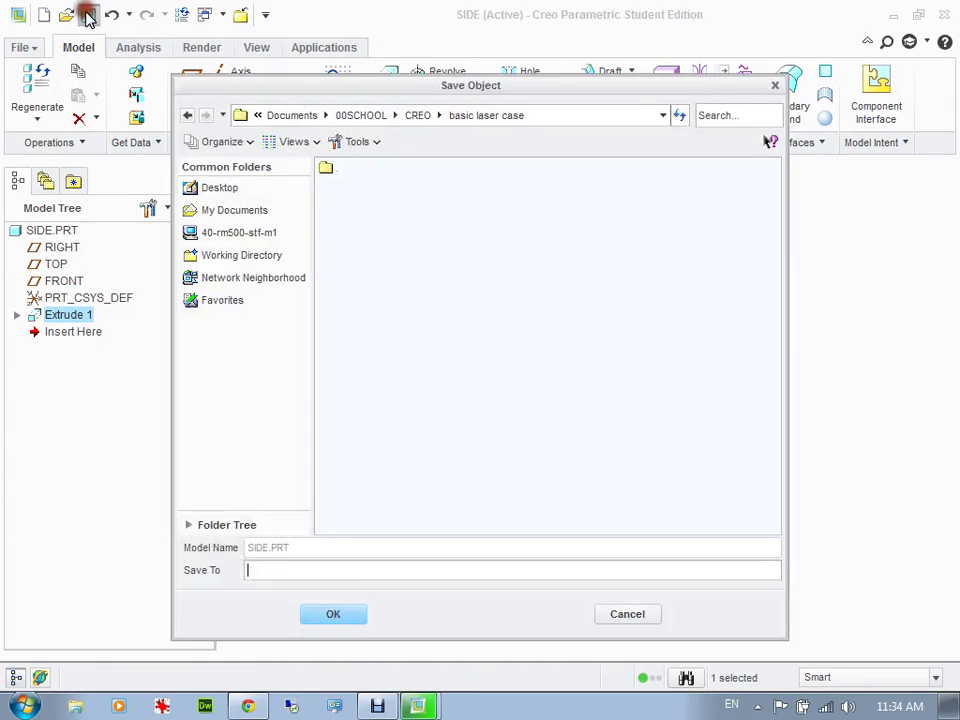
{"action": "left_click", "coordinate": [344, 618]}
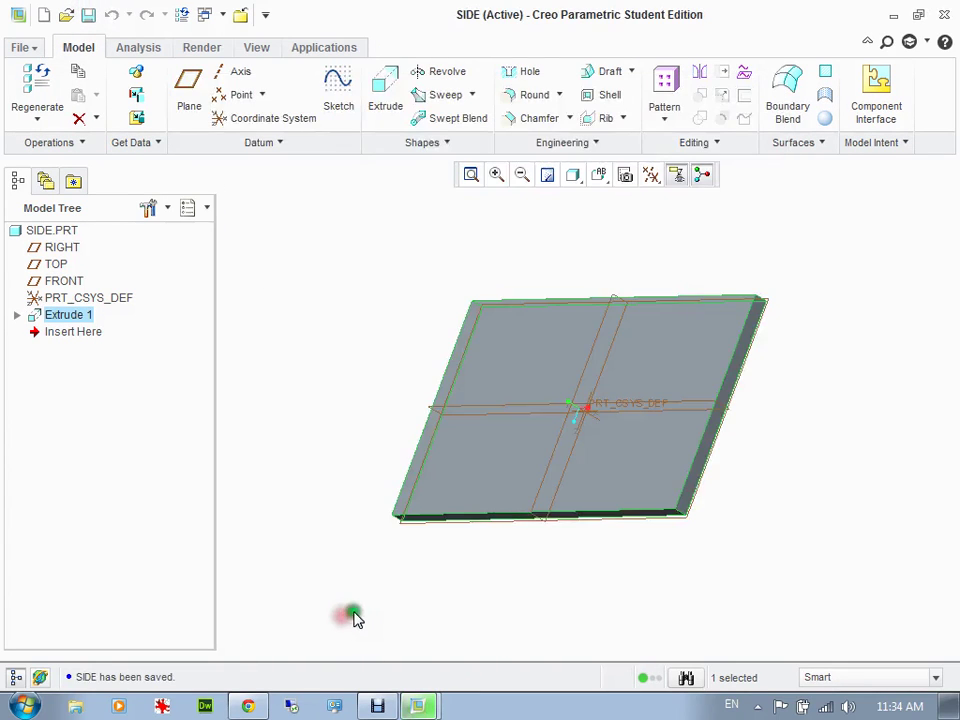
{"action": "left_click", "coordinate": [360, 333]}
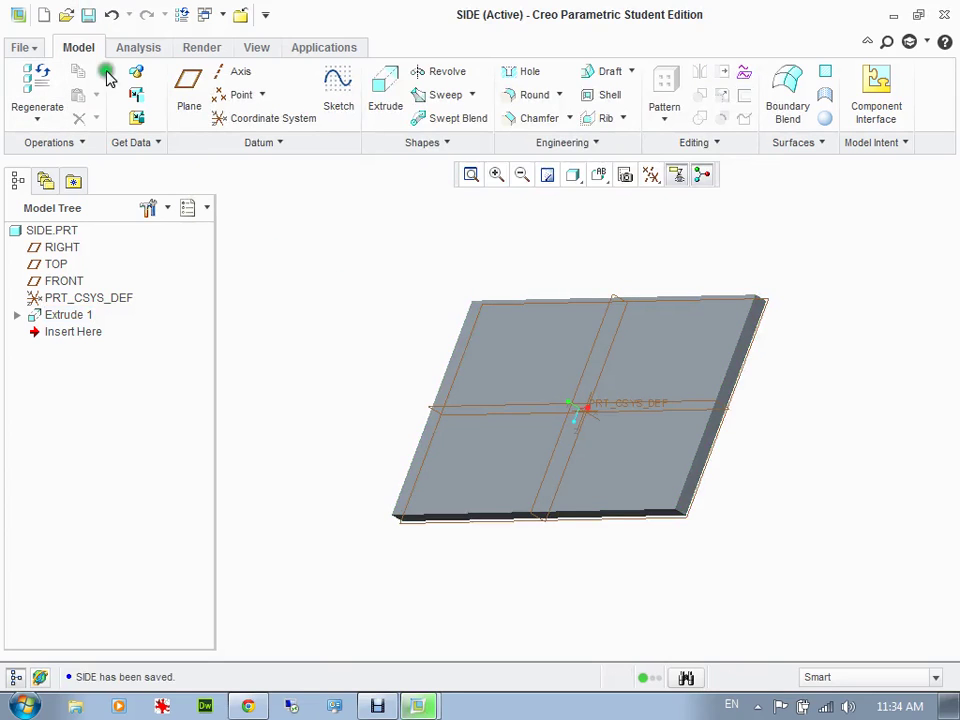
Create a new solid part named end with the default template
{"action": "left_click", "coordinate": [44, 15]}
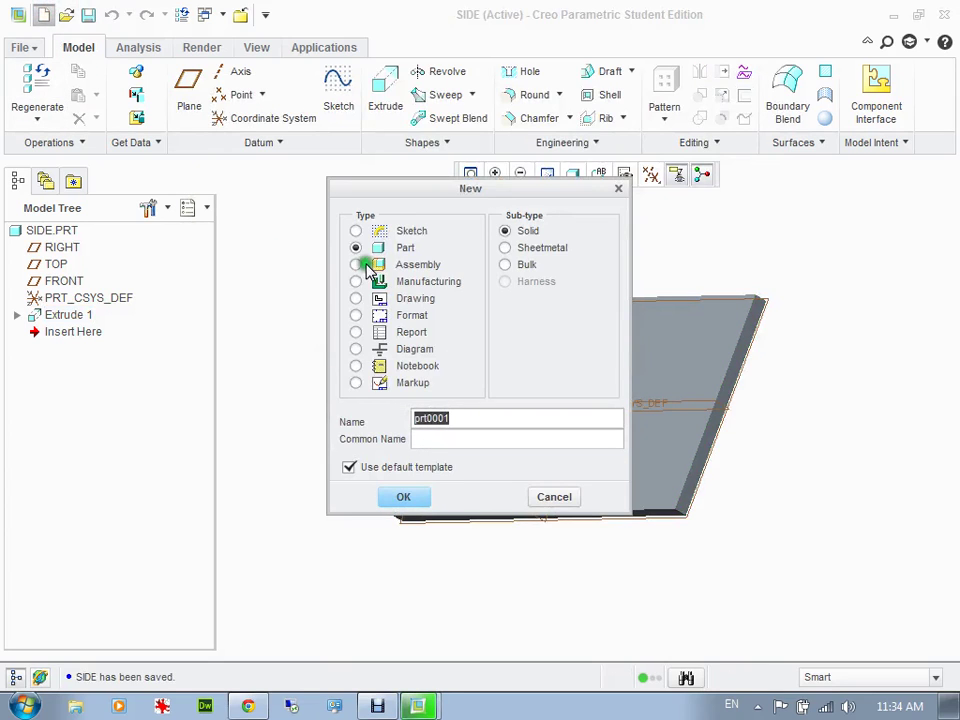
{"action": "type", "text": "en"}
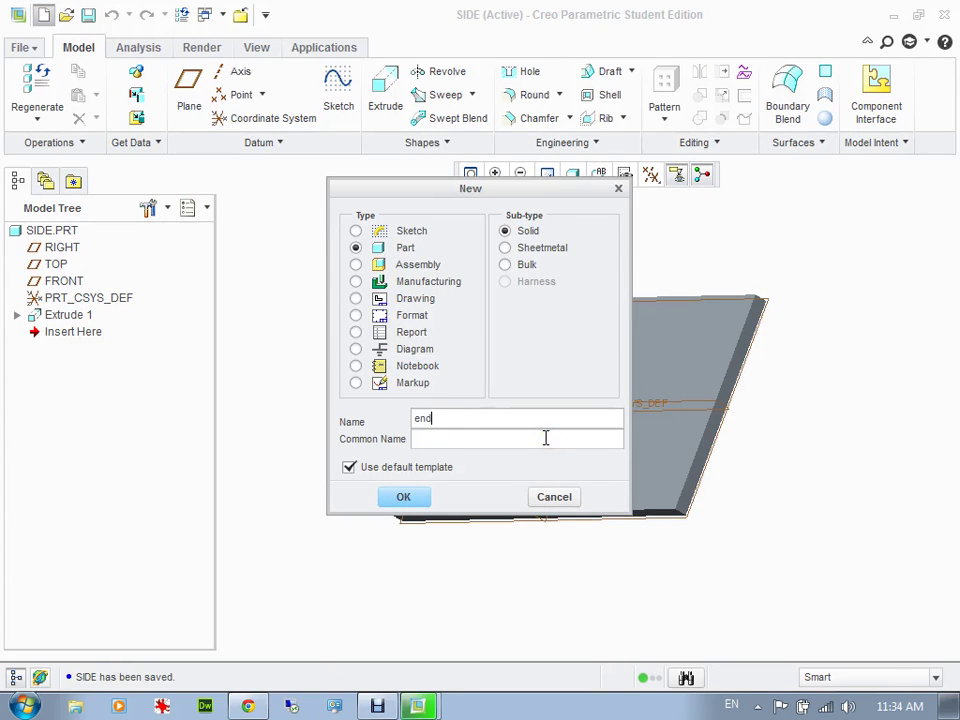
{"action": "type", "text": "d"}
{"action": "key", "text": "Return"}
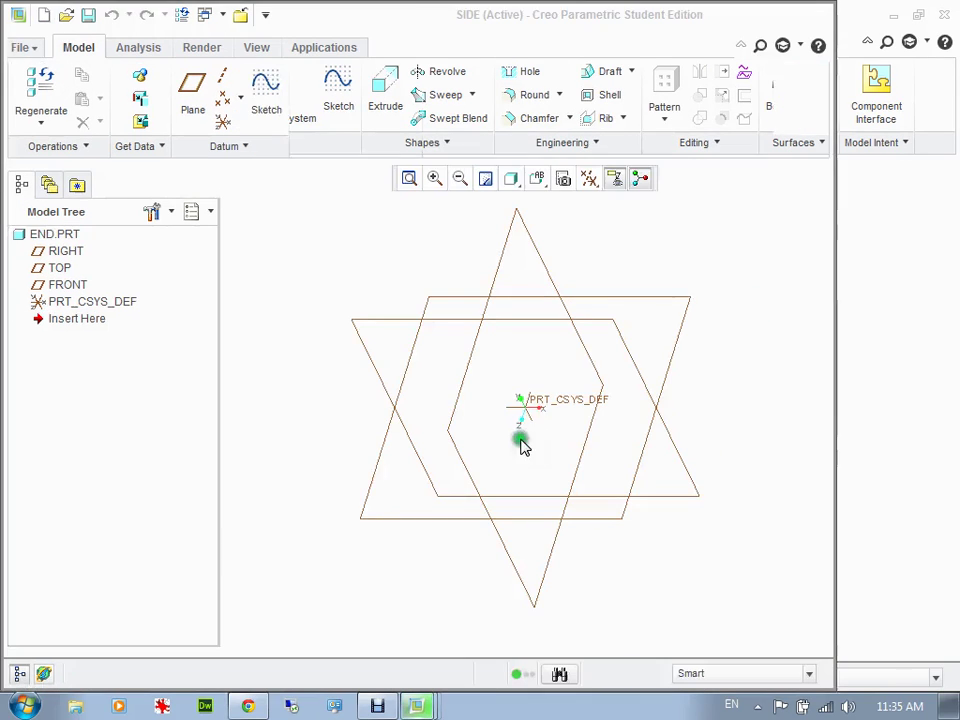
Start an extrusion on the TOP plane and sketch a center rectangle about 159 wide at the origin, in the 2D sketch view
{"action": "left_click", "coordinate": [455, 302]}
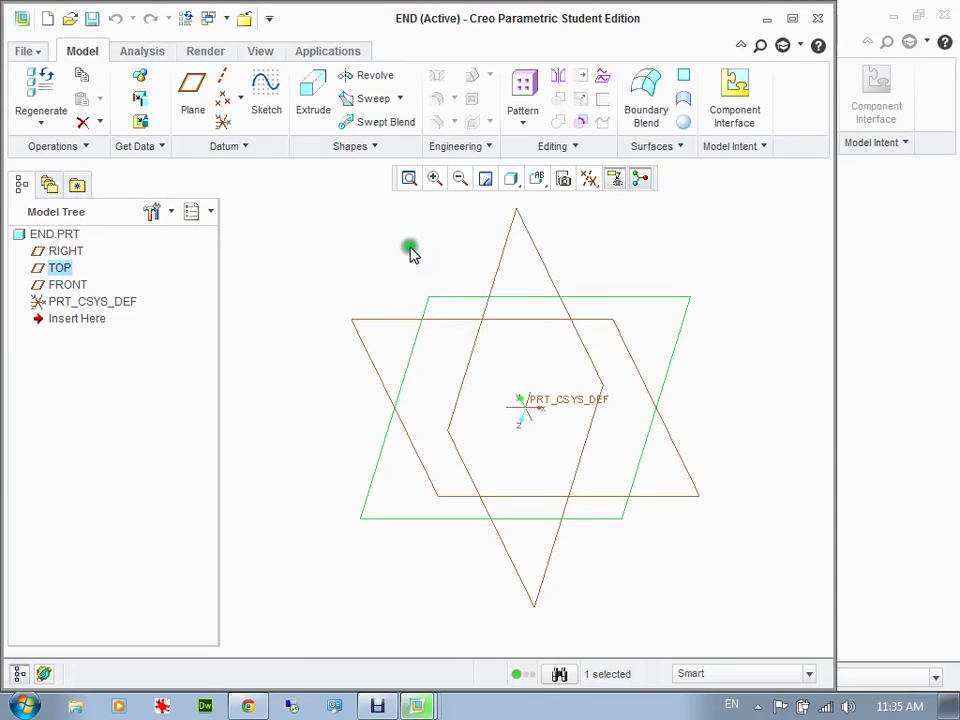
{"action": "left_click", "coordinate": [307, 88]}
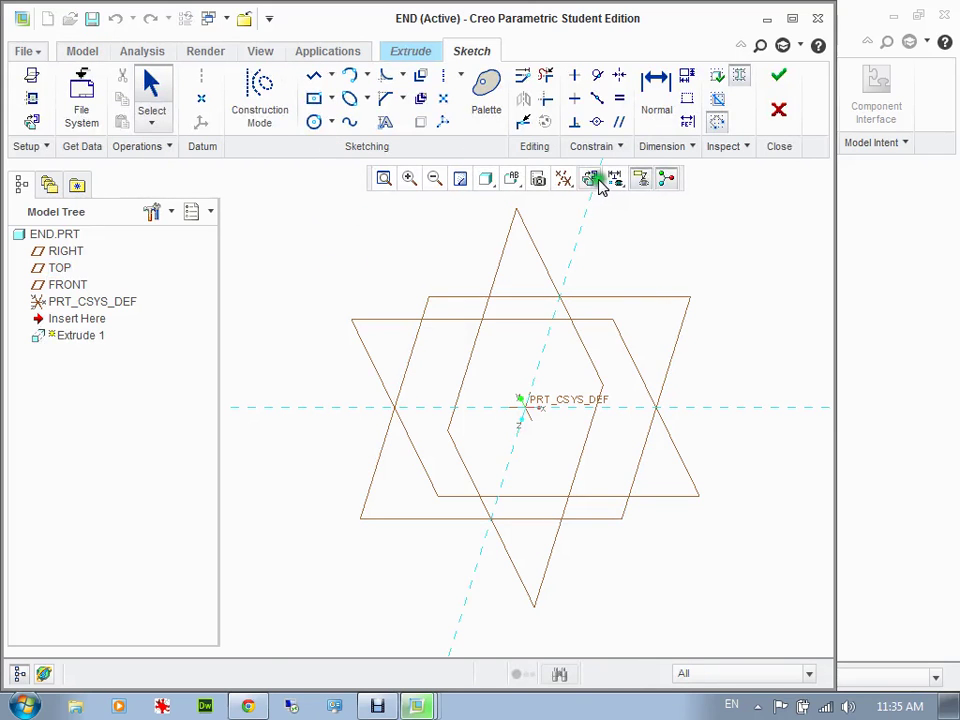
{"action": "left_click", "coordinate": [591, 179]}
{"action": "left_click", "coordinate": [314, 97]}
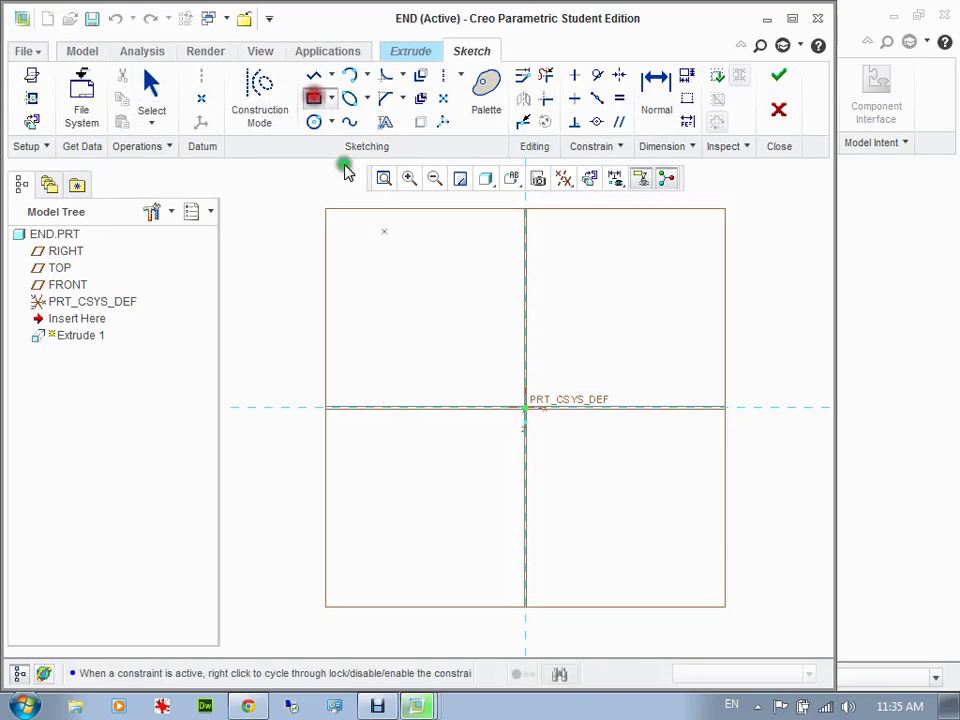
{"action": "left_click", "coordinate": [525, 407]}
{"action": "left_click", "coordinate": [587, 371]}
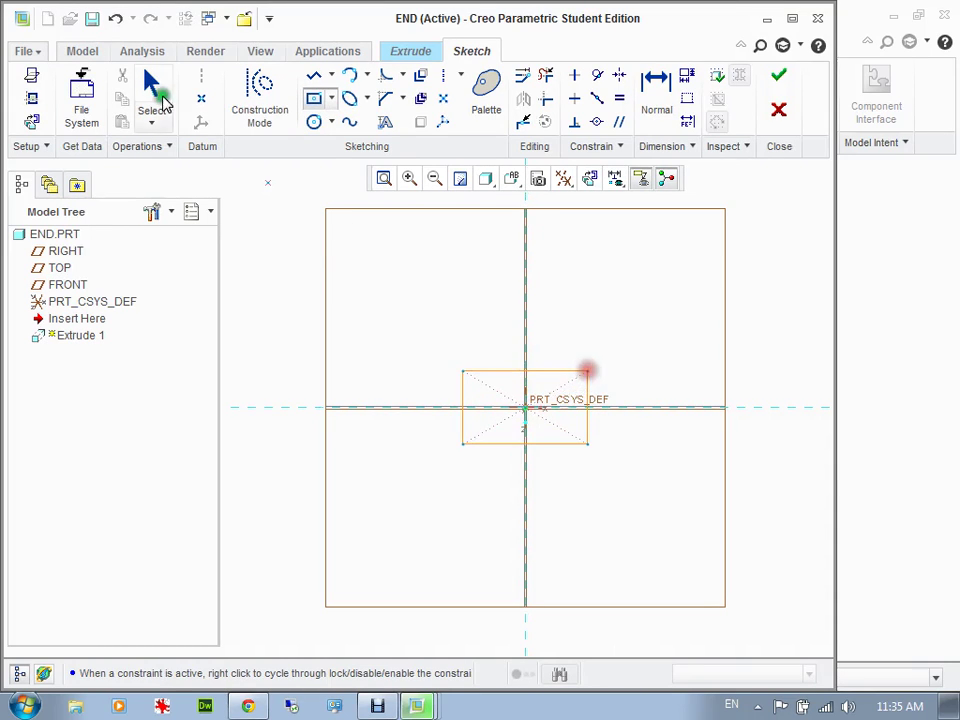
{"action": "left_click", "coordinate": [152, 95]}
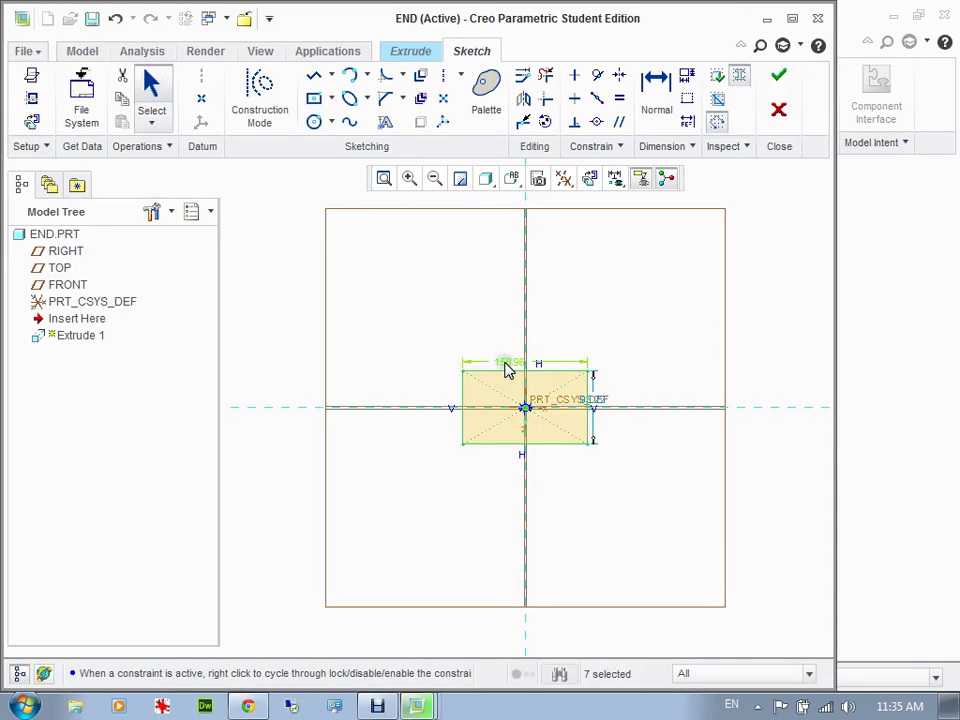
Set the end sketch rectangle's width to 3.75 and its height to 2
{"action": "double_click", "coordinate": [507, 366]}
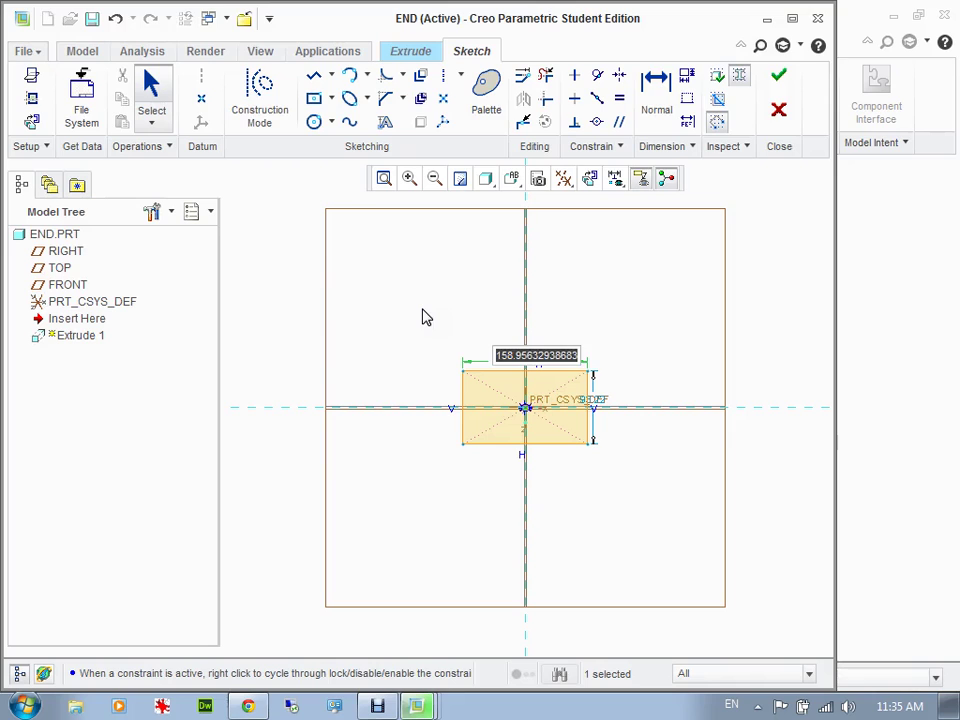
{"action": "type", "text": "3.75"}
{"action": "key", "text": "Return"}
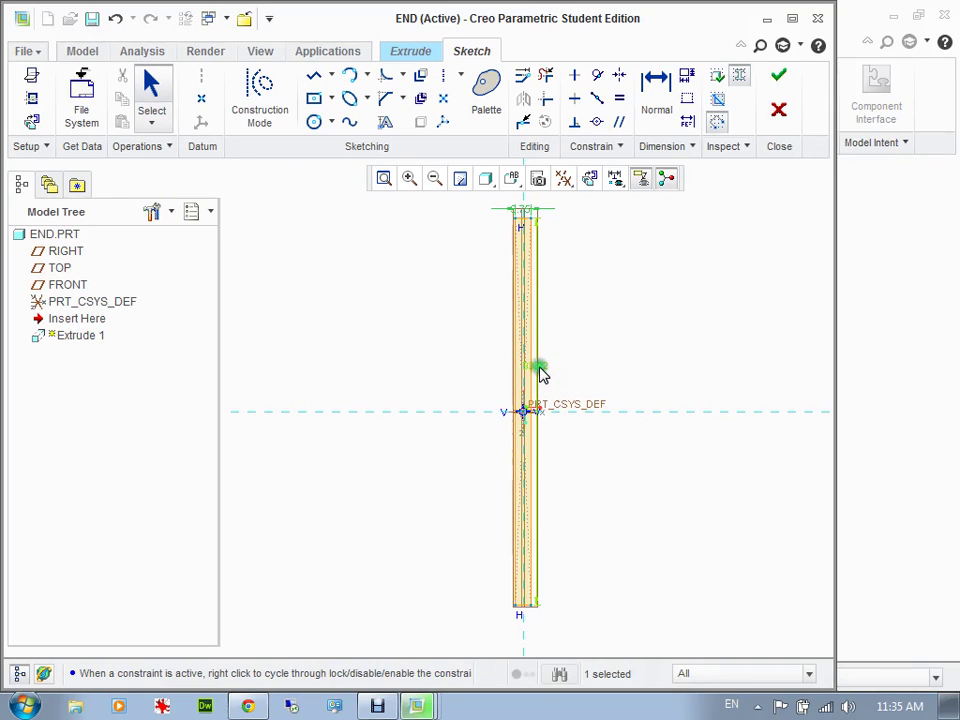
{"action": "double_click", "coordinate": [540, 370]}
{"action": "type", "text": "2"}
{"action": "key", "text": "Return"}
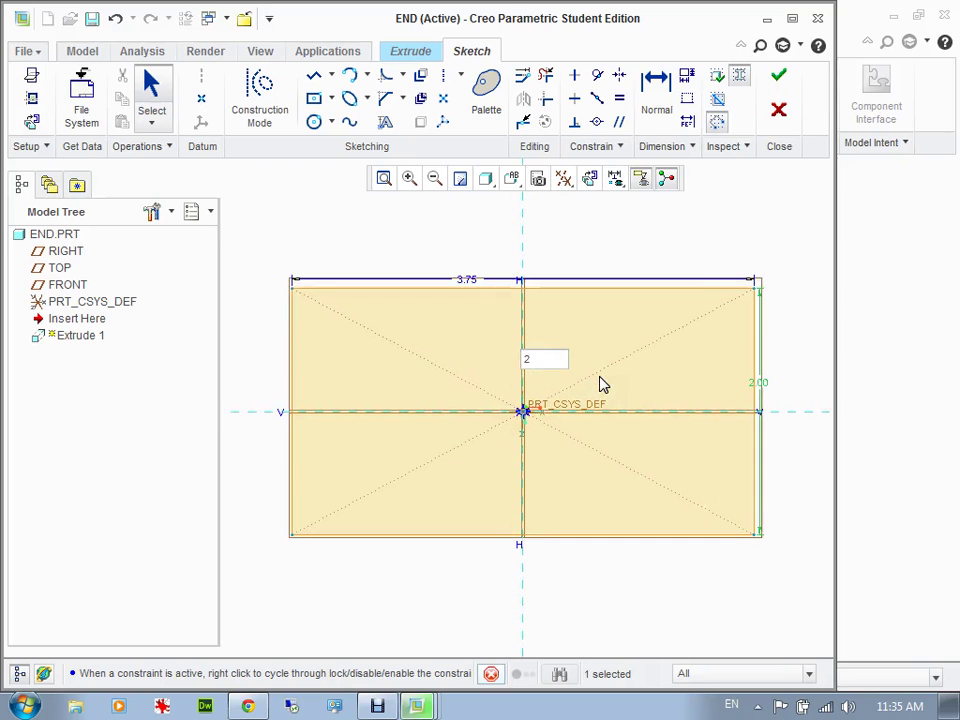
Extrude the finished rectangle sketch to a depth of 0.125 and save the END part
{"action": "left_click", "coordinate": [778, 78]}
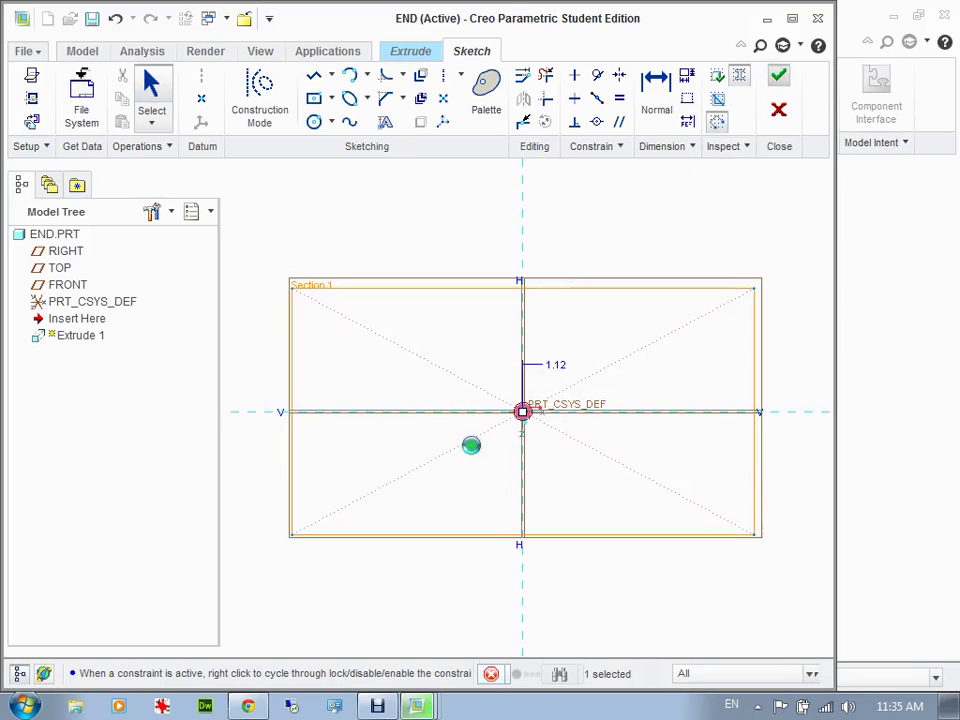
{"action": "middle_click_drag", "start_coordinate": [443, 451], "coordinate": [320, 345]}
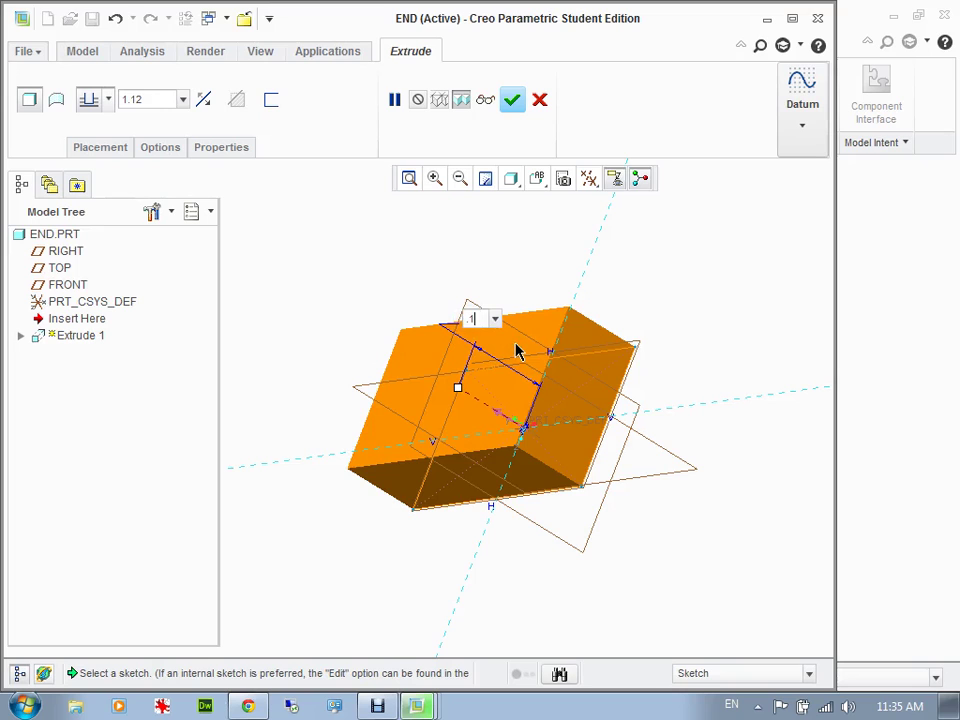
{"action": "key", "text": "Return"}
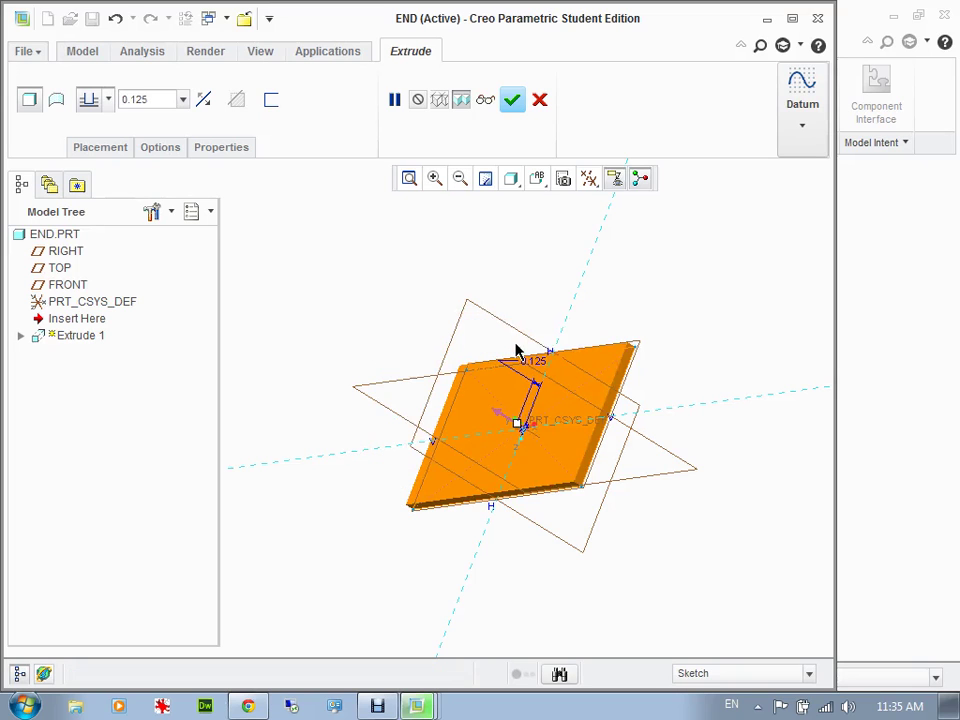
{"action": "left_click", "coordinate": [512, 99]}
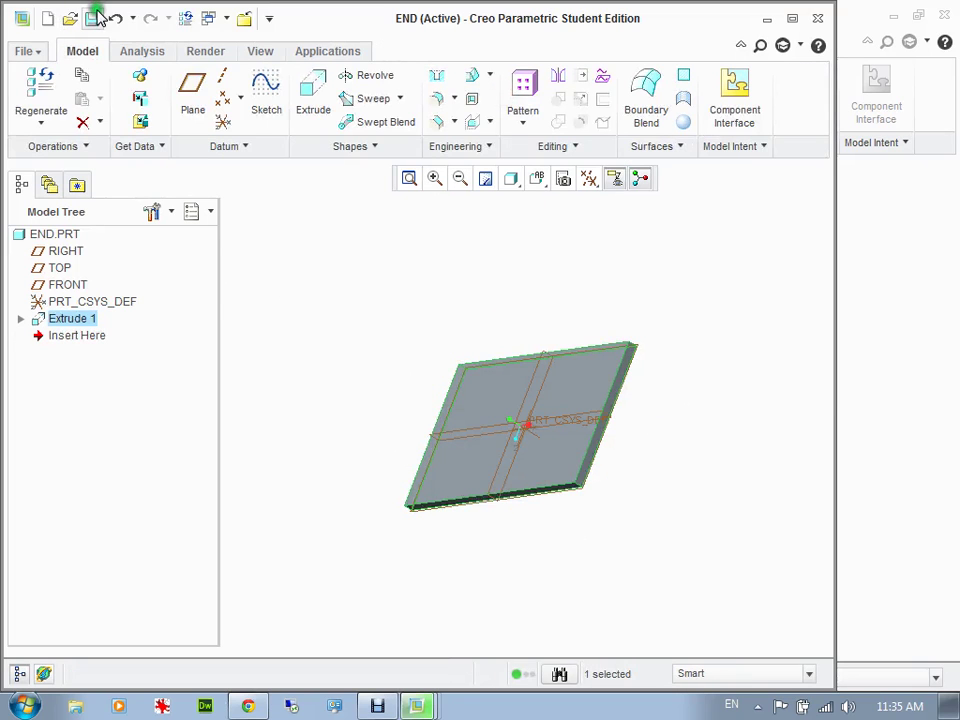
{"action": "left_click", "coordinate": [91, 18]}
{"action": "left_click", "coordinate": [347, 616]}
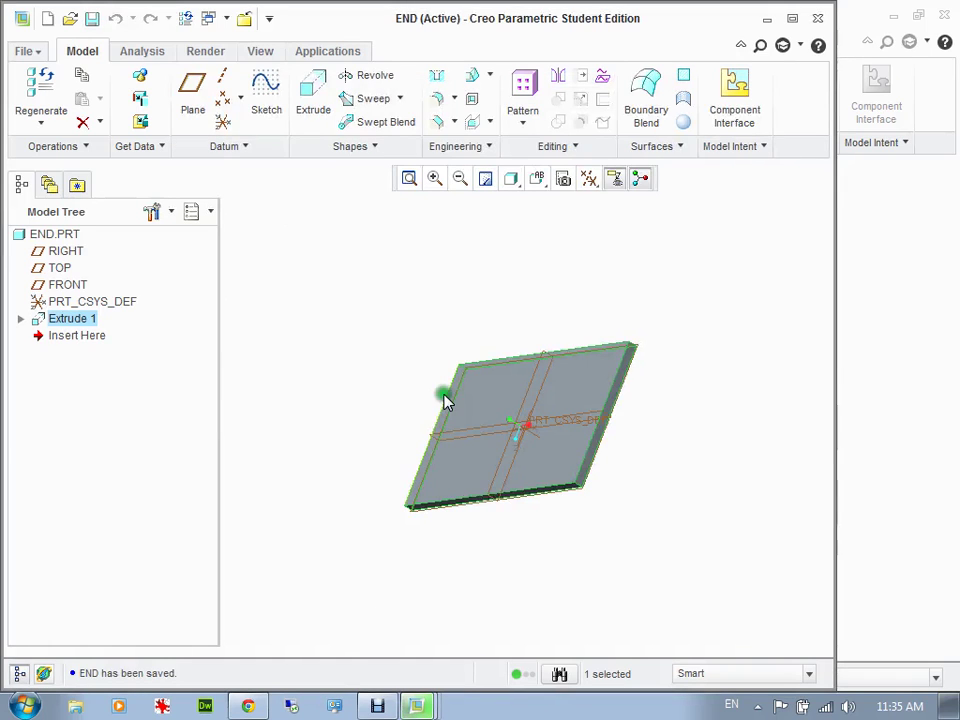